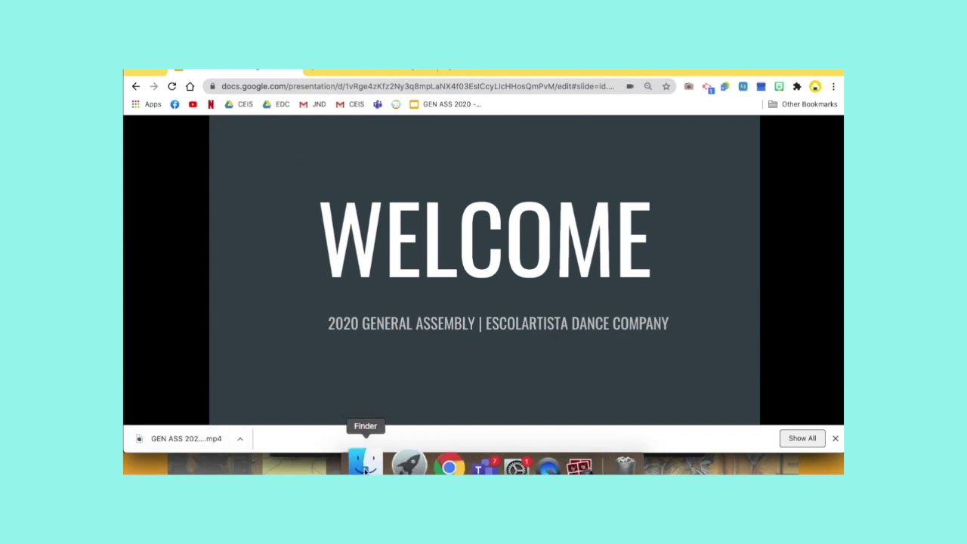
# - Import the downloaded GEN ASS 2020 - Google Slides video from the Downloads folder into the project media in iMovie
pyautogui.click(367, 468)
pyautogui.click(377, 110)
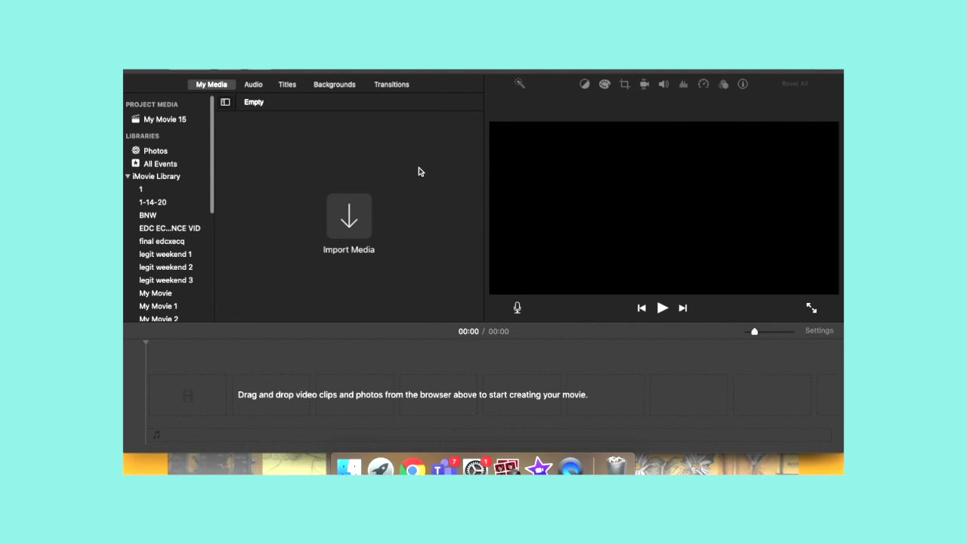
pyautogui.click(349, 218)
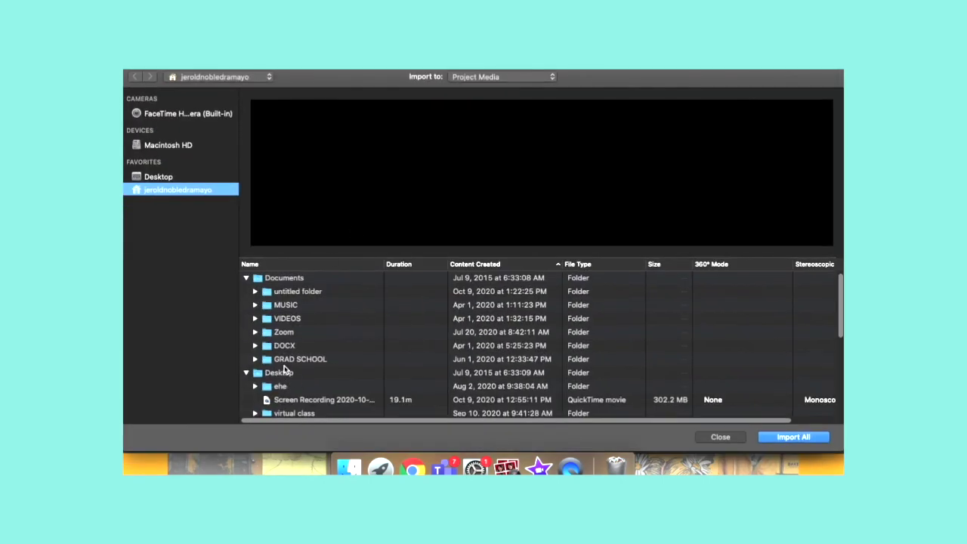
pyautogui.scroll(-3, 314, 355)
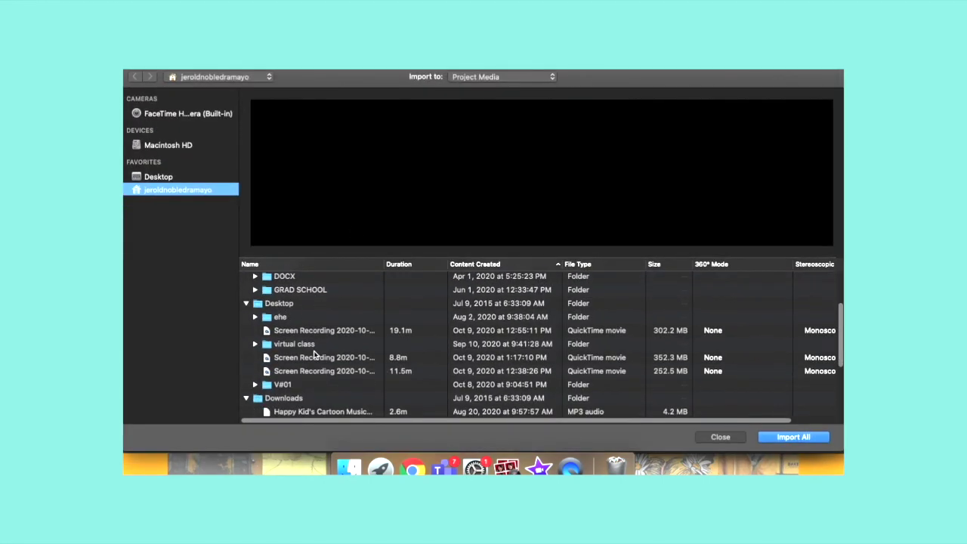
pyautogui.scroll(-2, 315, 355)
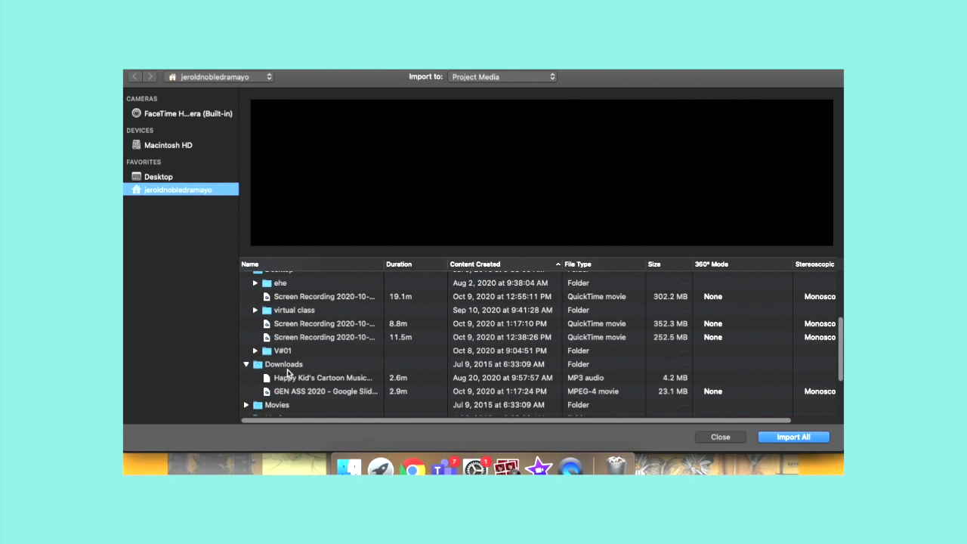
pyautogui.click(306, 393)
pyautogui.click(801, 437)
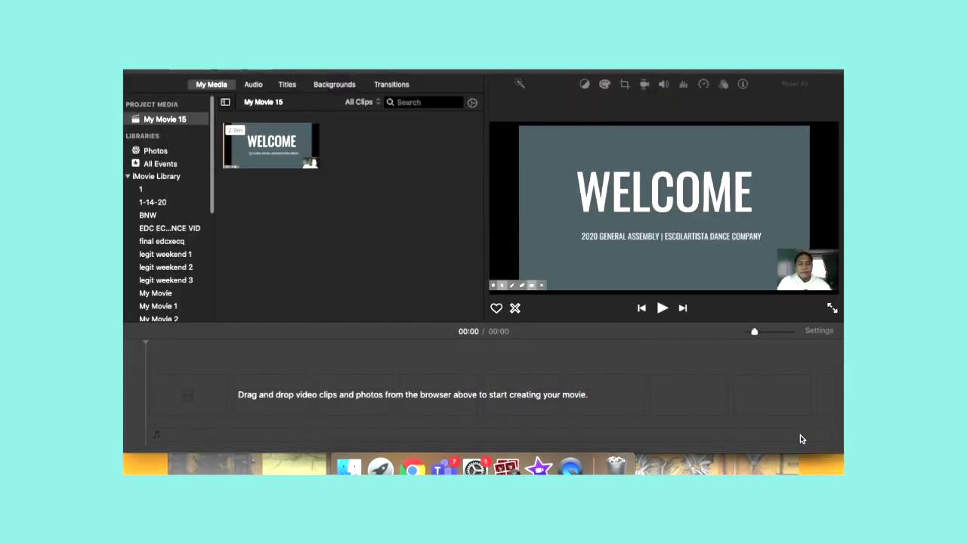
# - Add the imported WELCOME video to the start of the timeline and set its crop style to Fit
pyautogui.moveTo(265, 162); pyautogui.dragTo(171, 404)
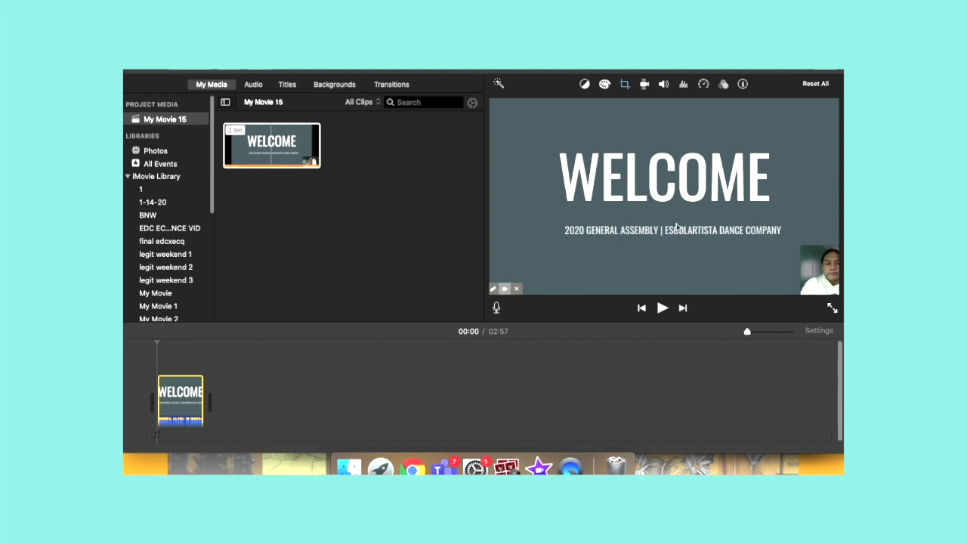
pyautogui.click(625, 86)
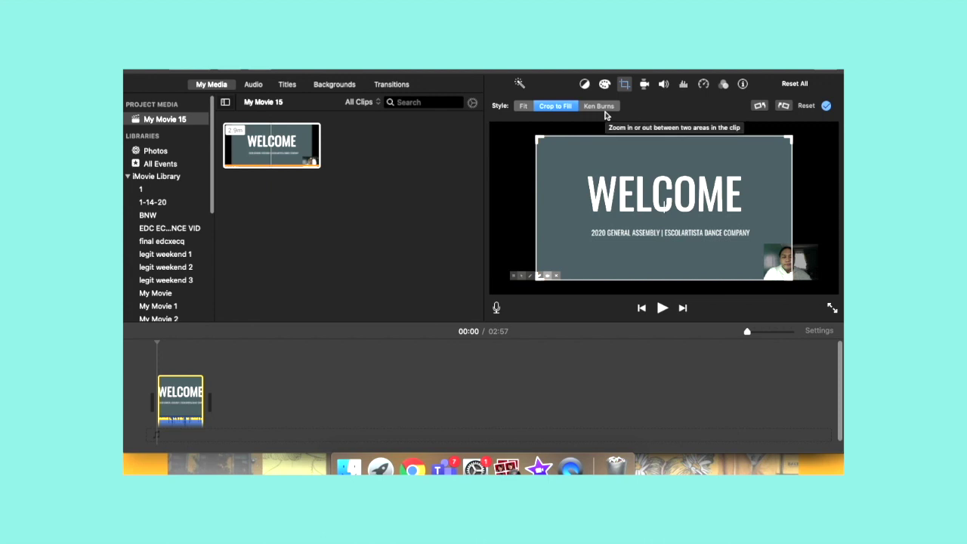
pyautogui.click(529, 107)
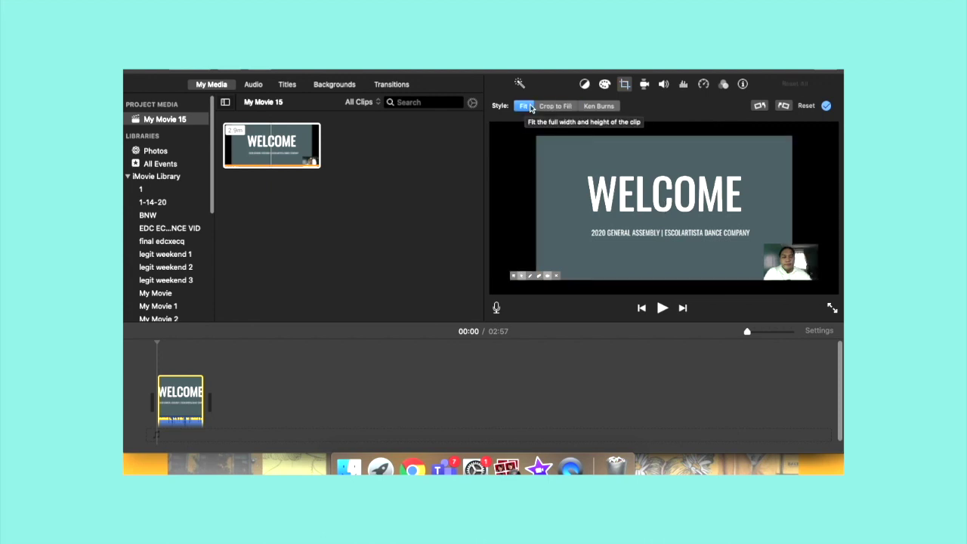
# - Split the video clip in the timeline at 00:32
pyautogui.click(177, 394)
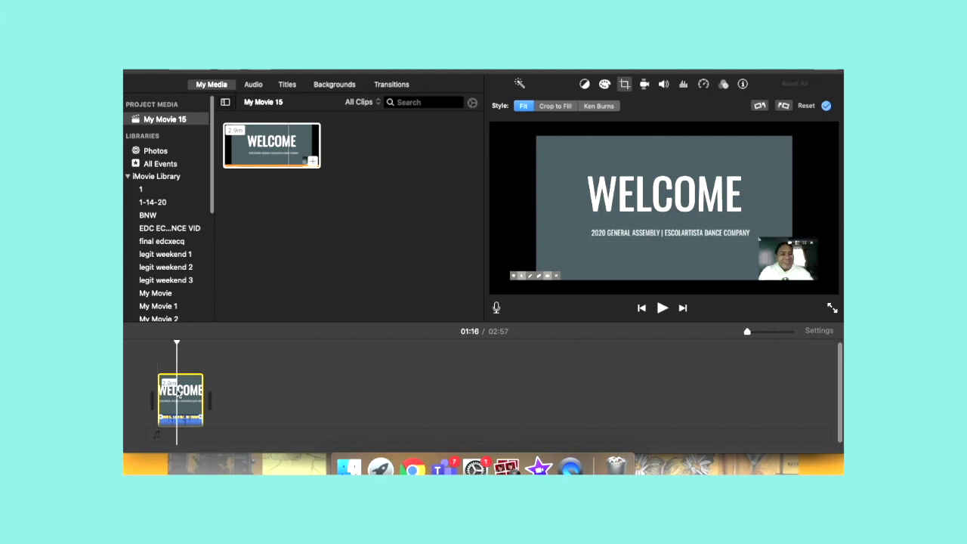
pyautogui.scroll(5, 176, 393)
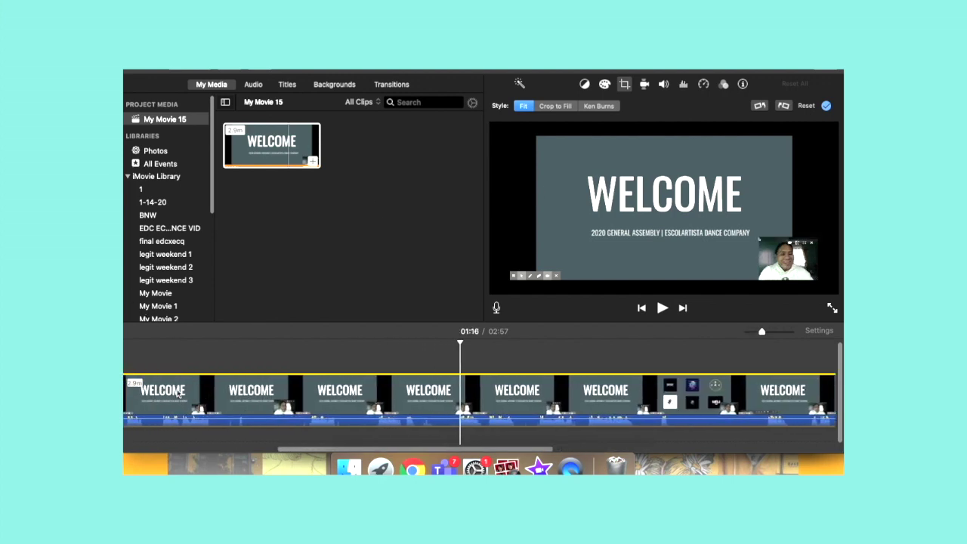
pyautogui.hscroll(-5, 176, 393)
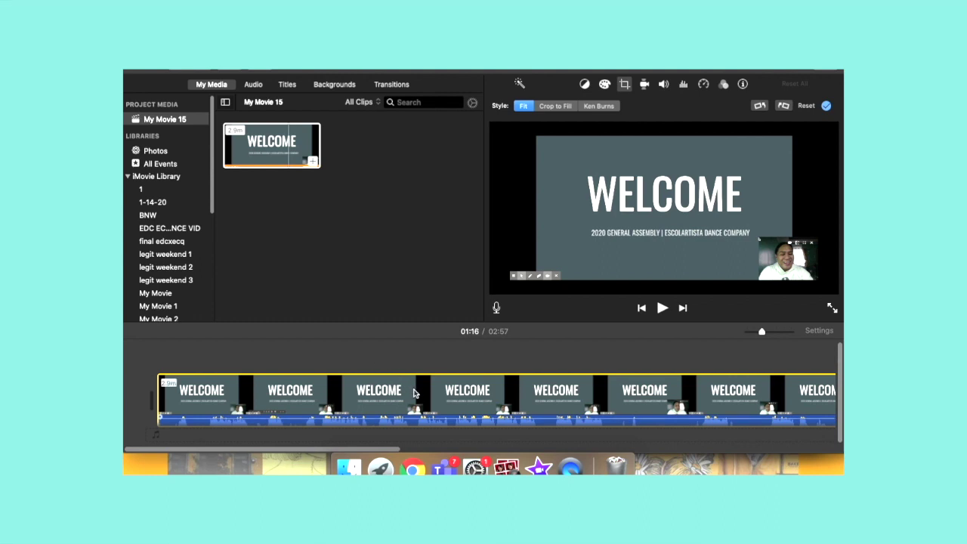
pyautogui.click(457, 398)
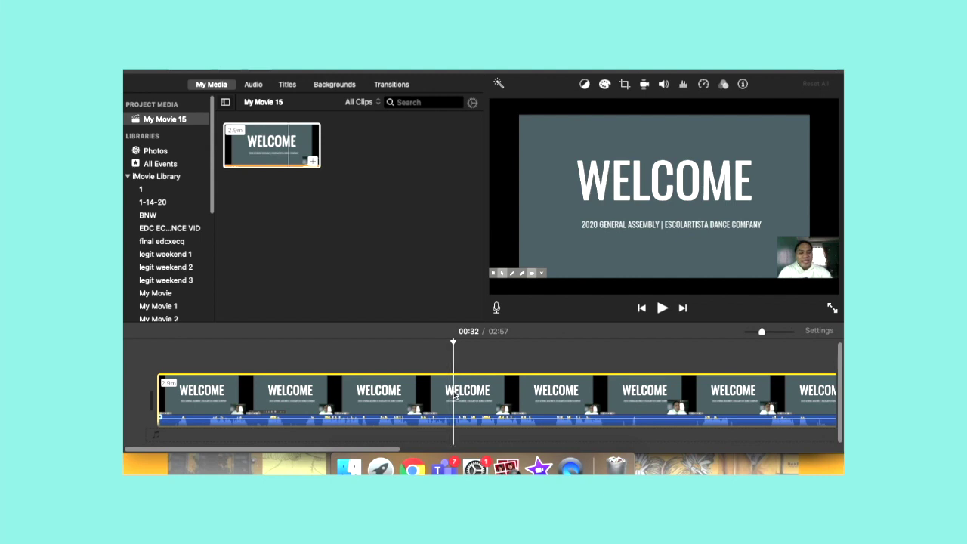
pyautogui.rightClick(453, 395)
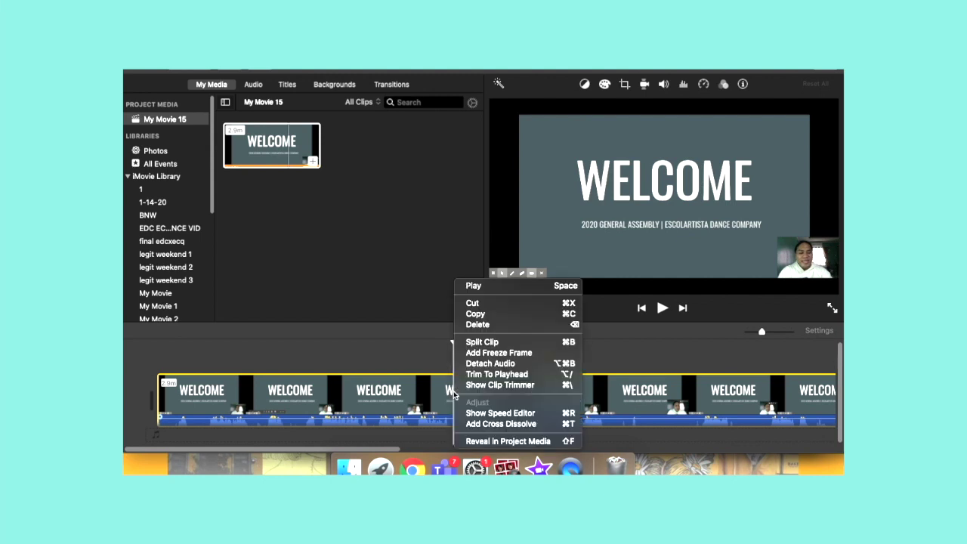
pyautogui.click(512, 346)
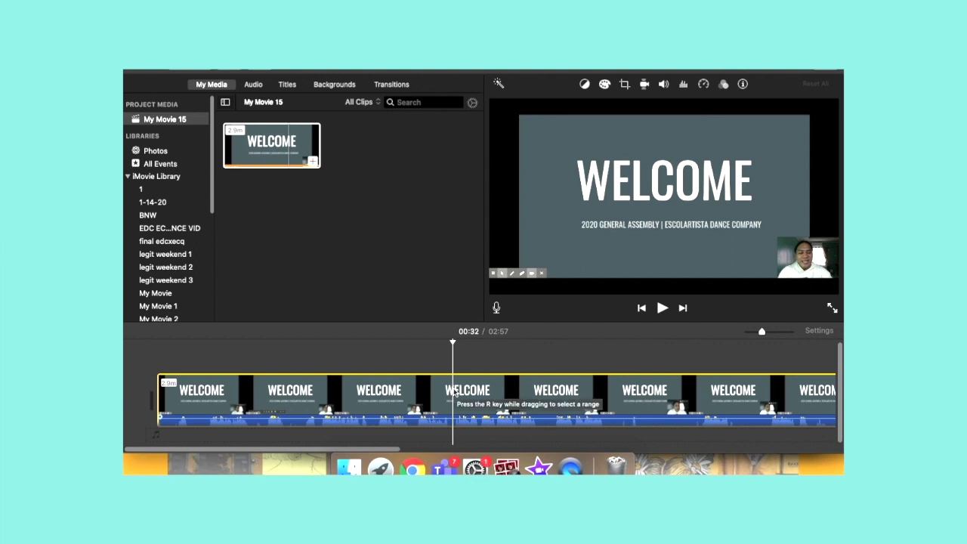
pyautogui.press('super+b')
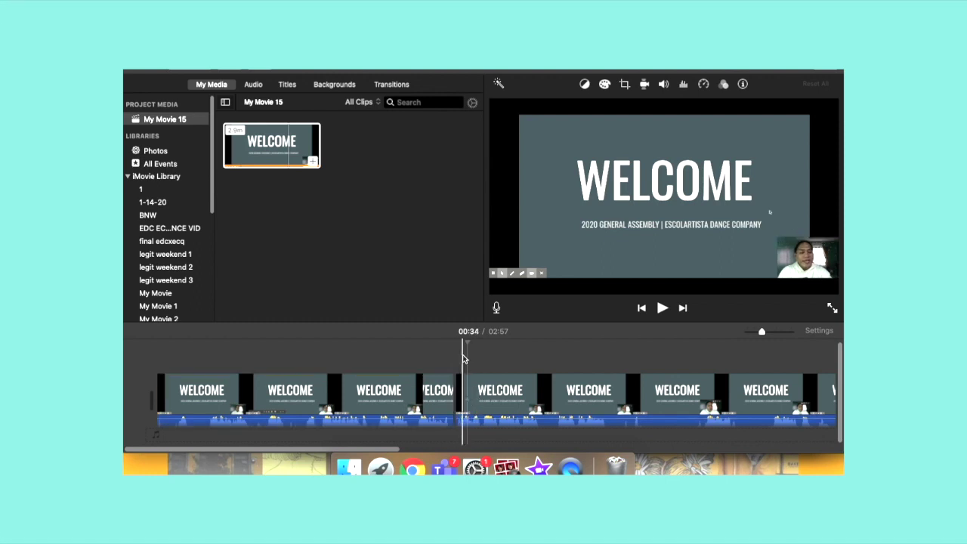
# - Cut off a short section of the video directly after the first split and delete it from the timeline
pyautogui.click(482, 382)
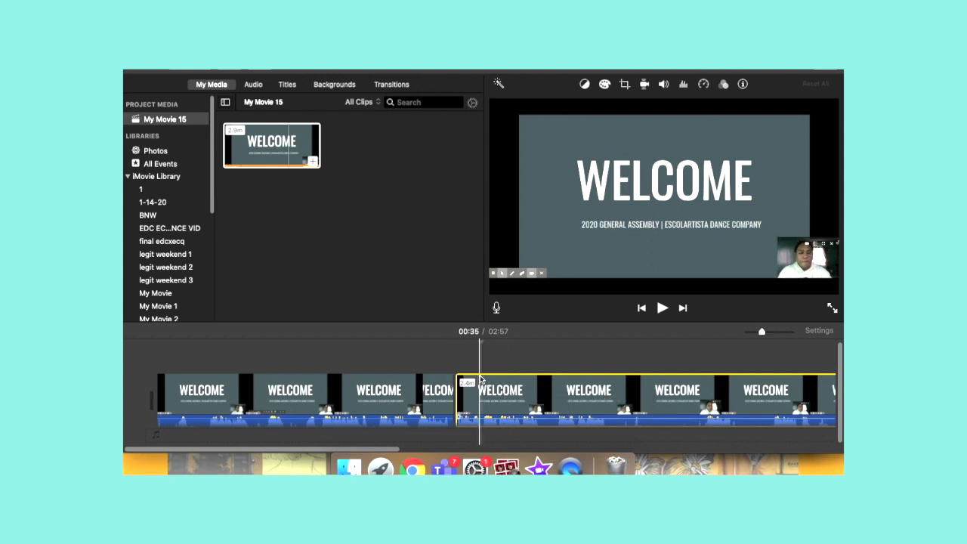
pyautogui.click(481, 374)
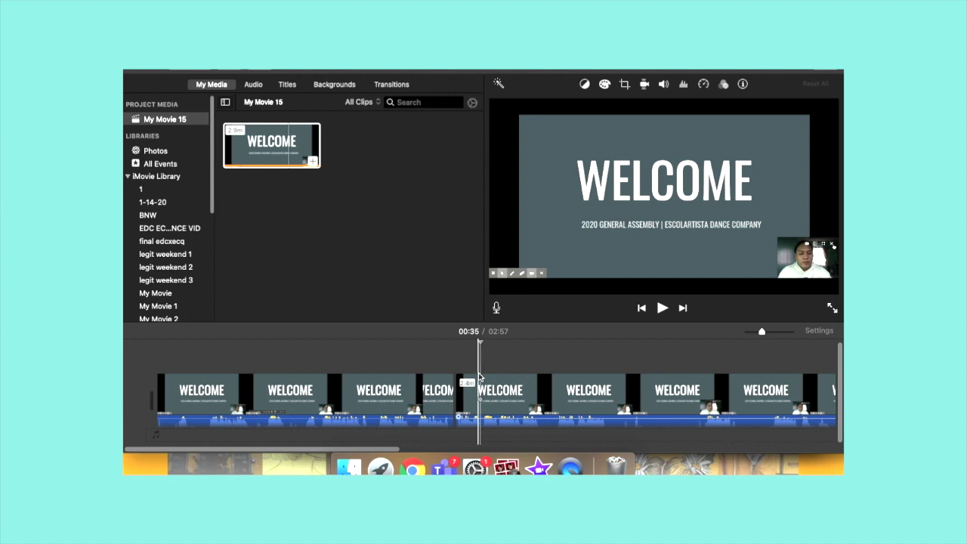
pyautogui.moveTo(479, 375); pyautogui.dragTo(504, 401)
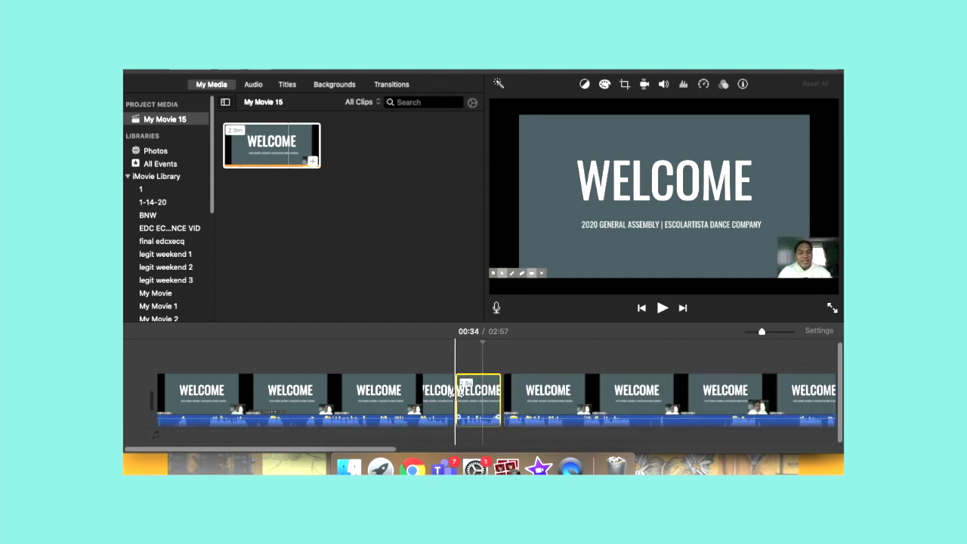
pyautogui.press('Delete')
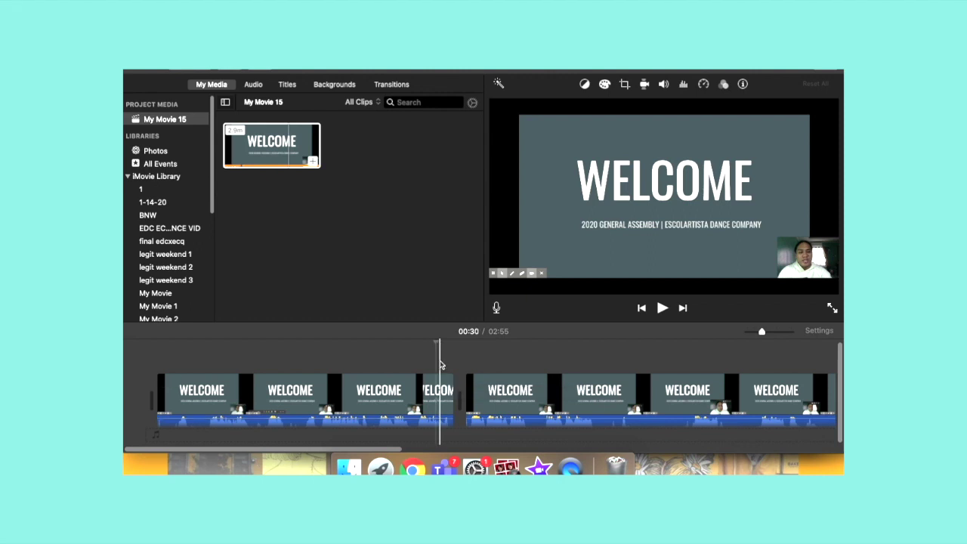
# - Import the Happy Kid's Cartoon music mp3 from Downloads and place it beneath the video from the beginning of the timeline
pyautogui.click(369, 274)
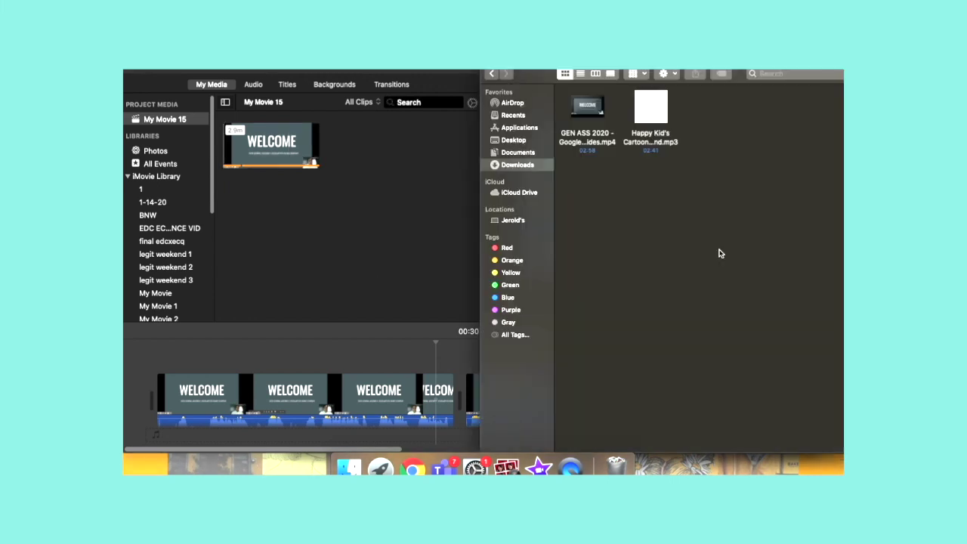
pyautogui.click(647, 115)
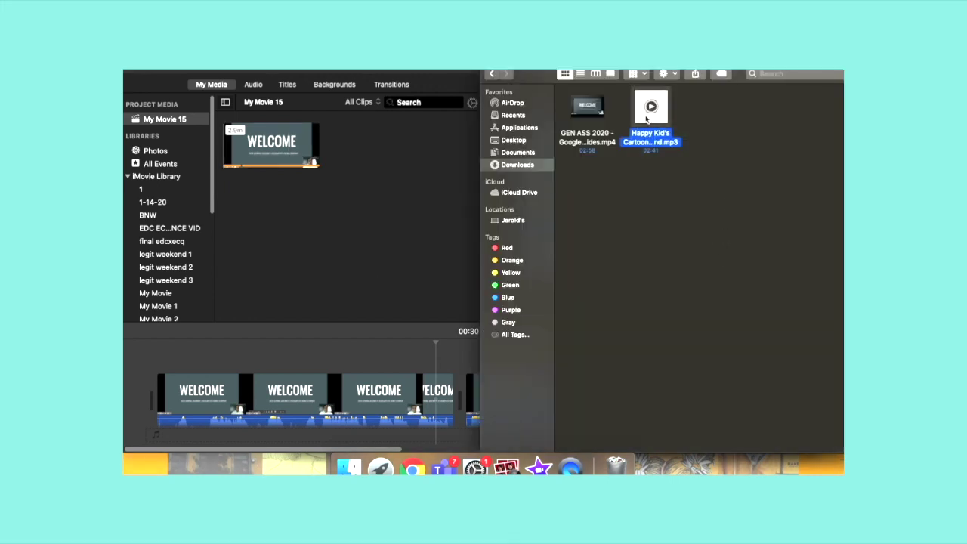
pyautogui.moveTo(647, 117); pyautogui.dragTo(352, 227)
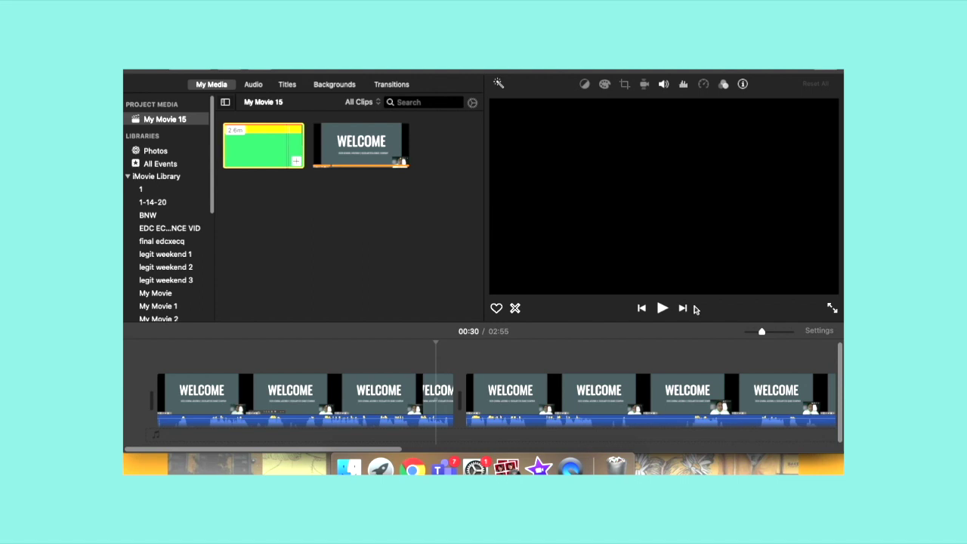
pyautogui.click(641, 307)
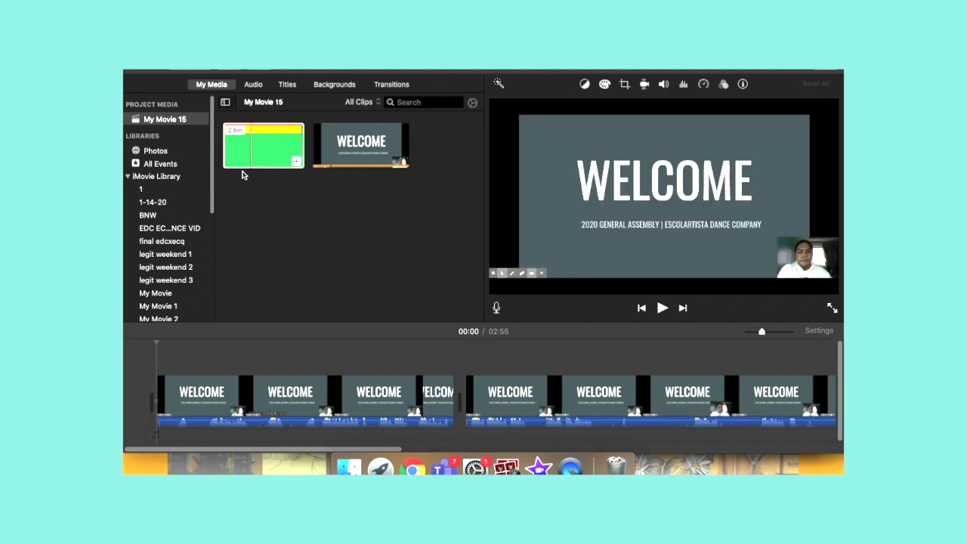
pyautogui.moveTo(253, 154); pyautogui.dragTo(159, 438)
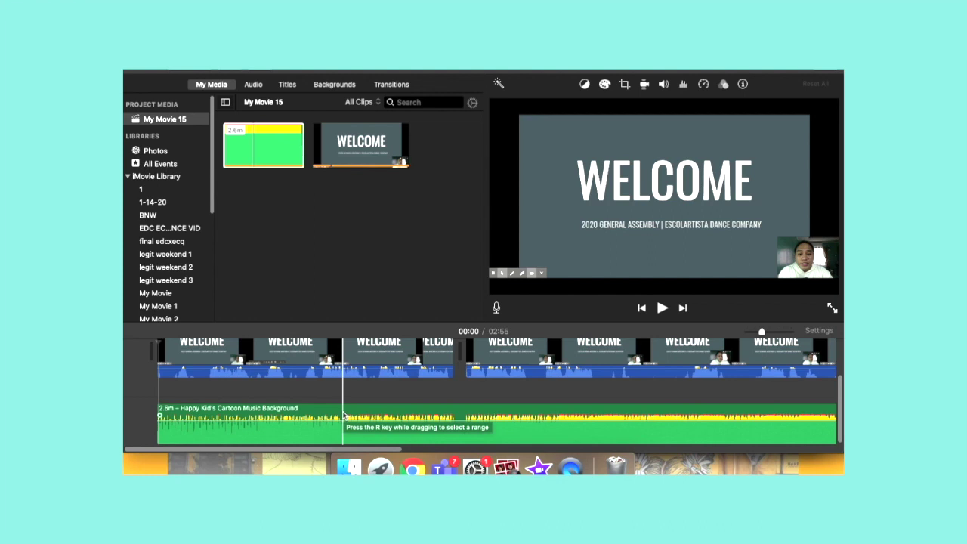
# - Split the background music clip at 00:02
pyautogui.press('super+equal')
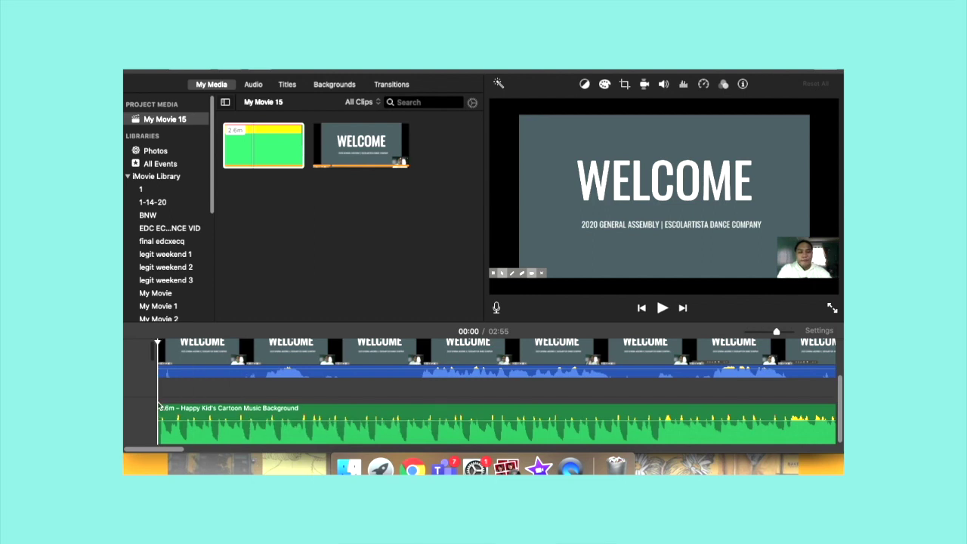
pyautogui.click(311, 396)
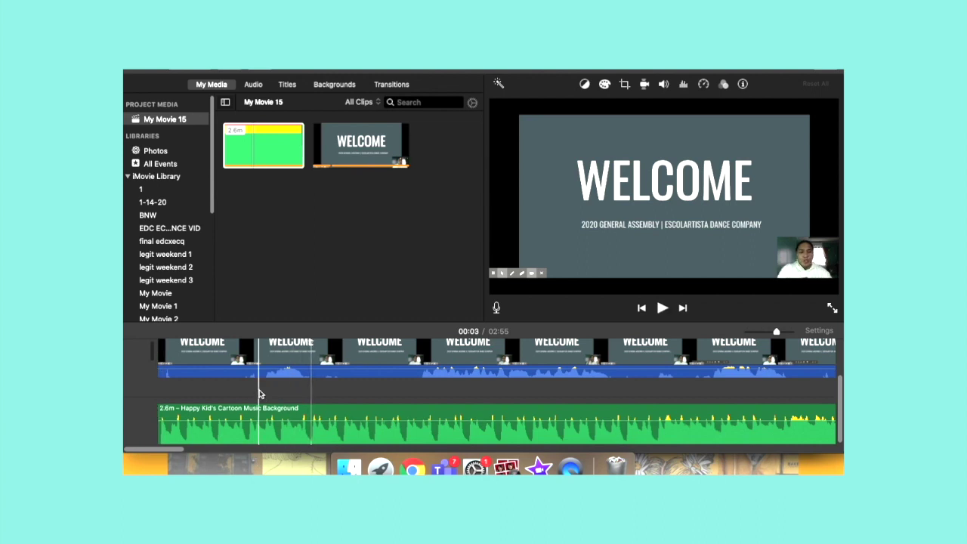
pyautogui.moveTo(259, 393); pyautogui.dragTo(258, 398)
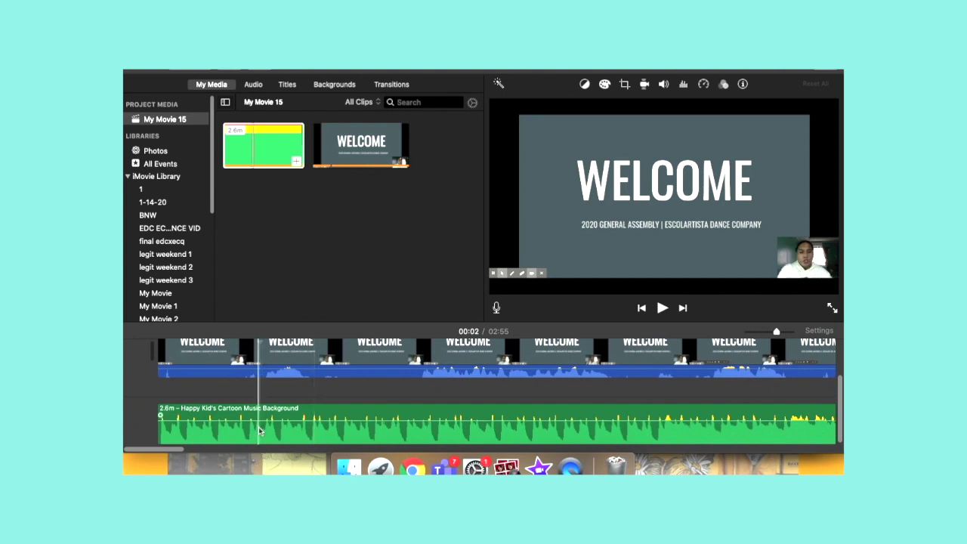
pyautogui.click(259, 415)
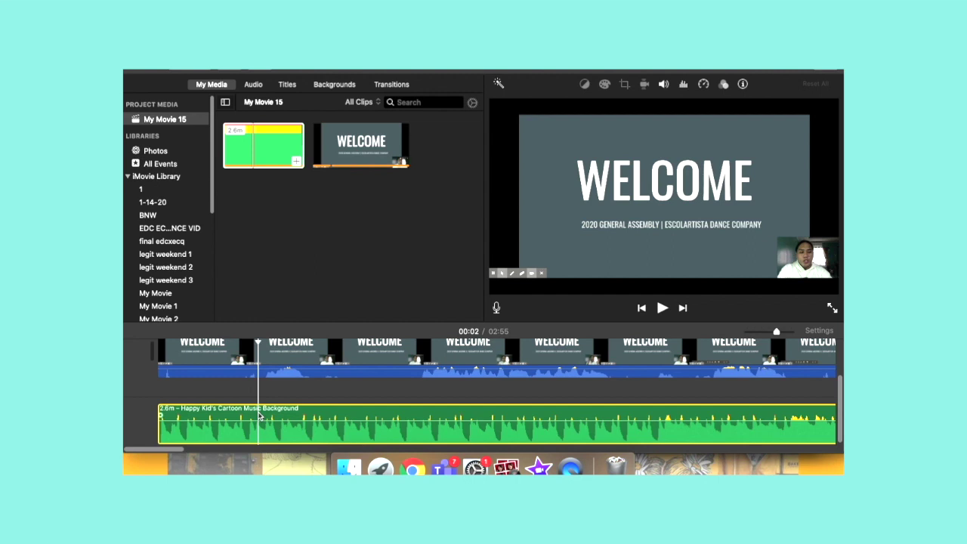
pyautogui.press('super+b')
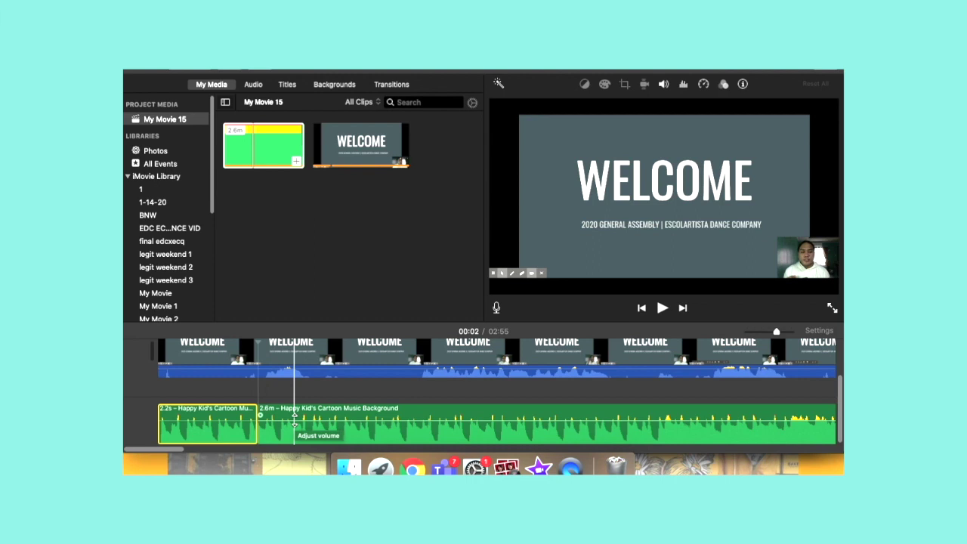
# - Lower the volume of the long music segment after the split and play back the opening of the movie
pyautogui.click(294, 415)
pyautogui.moveTo(310, 420); pyautogui.dragTo(310, 437)
pyautogui.click(158, 414)
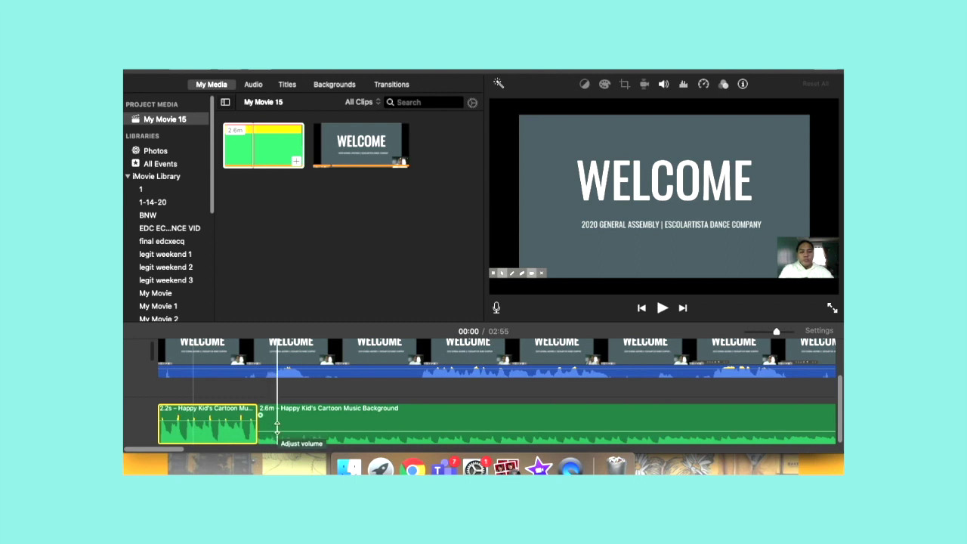
pyautogui.press('super+z')
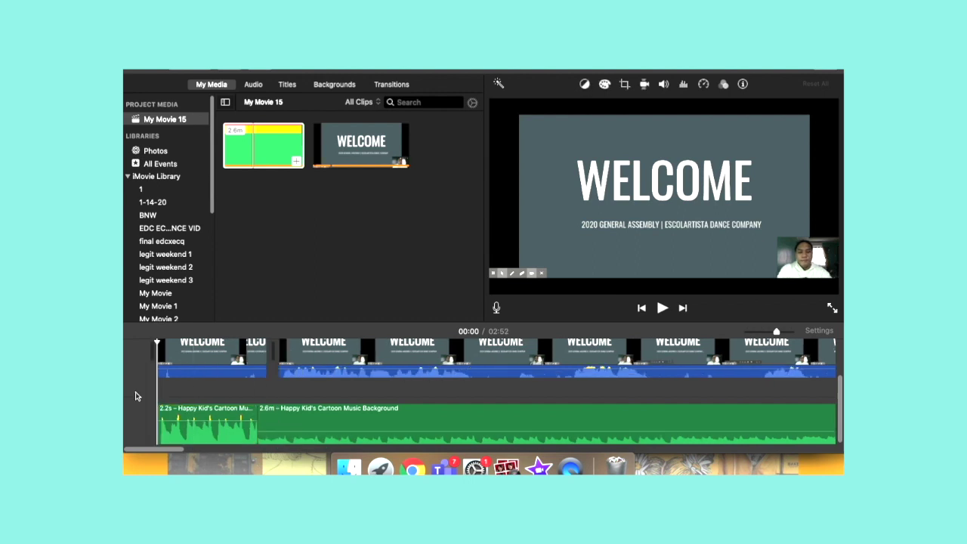
pyautogui.press('space')
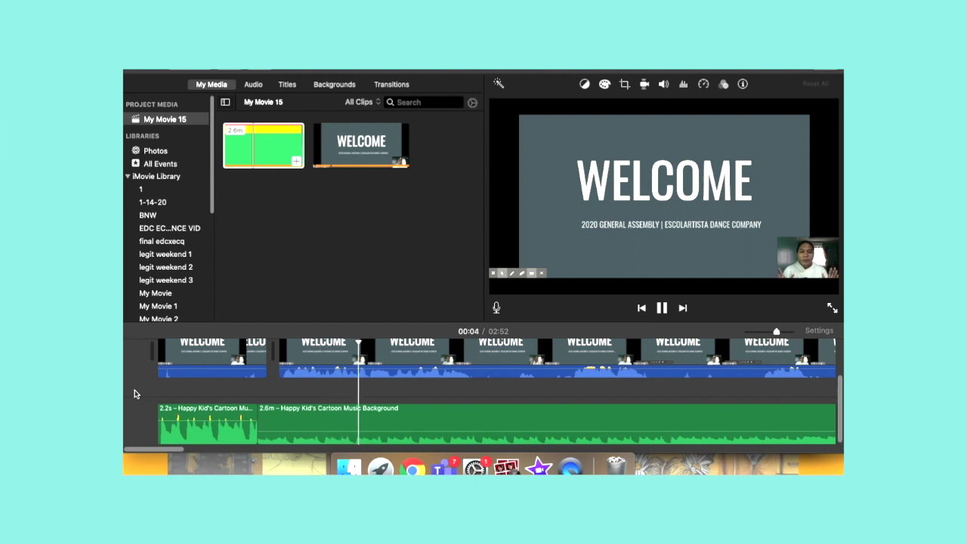
pyautogui.press('space')
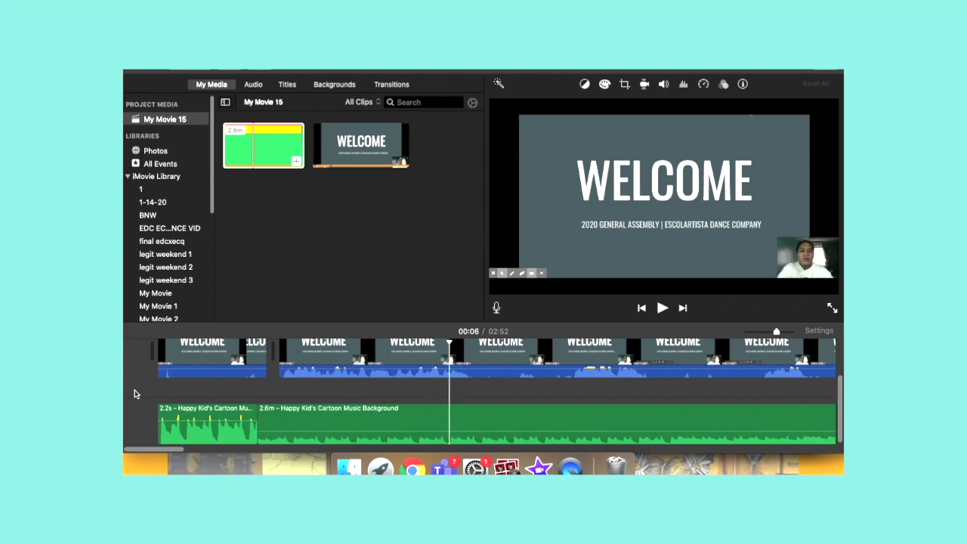
# - Insert the White background before the first video clip at the start of the timeline and shorten it to 2.0 s
pyautogui.scroll(2, 348, 336)
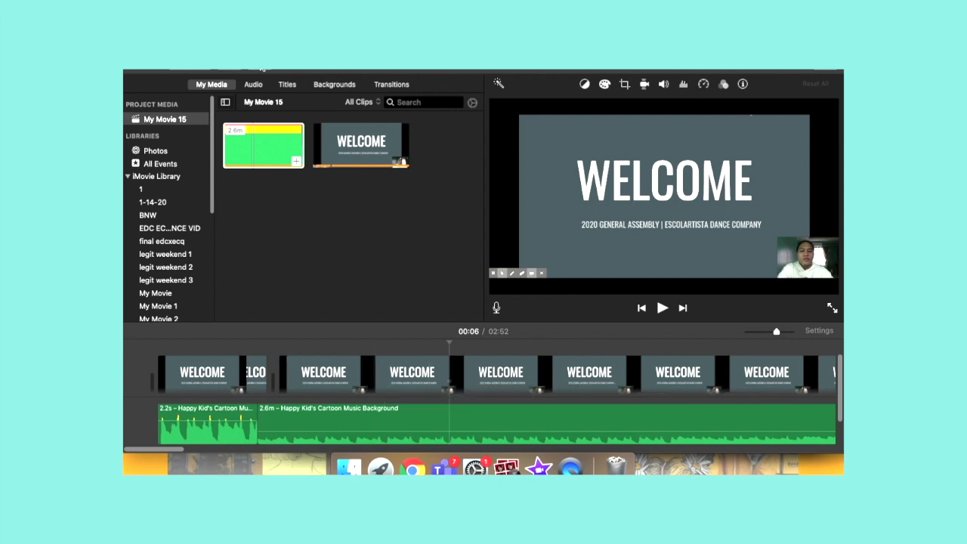
pyautogui.click(336, 85)
pyautogui.scroll(-5, 377, 289)
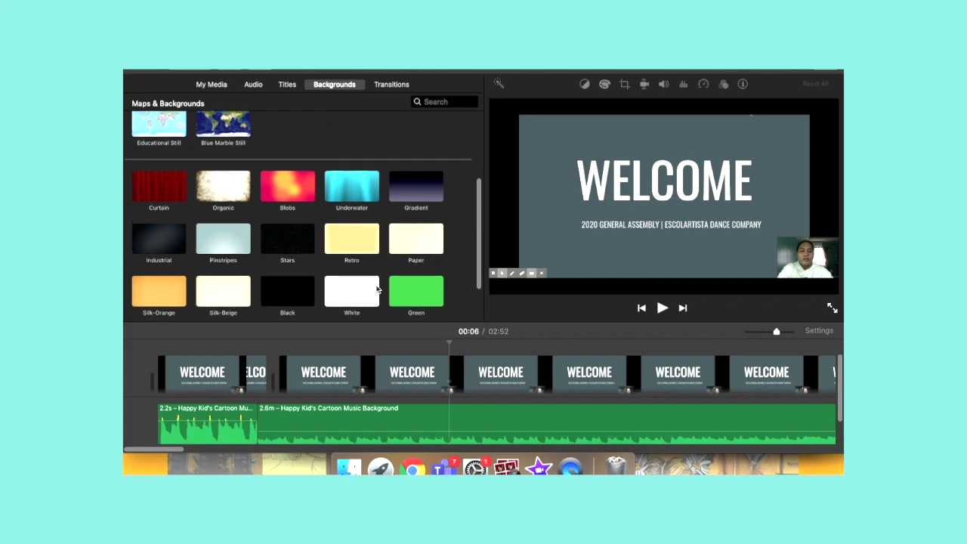
pyautogui.click(351, 240)
pyautogui.moveTo(351, 240); pyautogui.dragTo(152, 372)
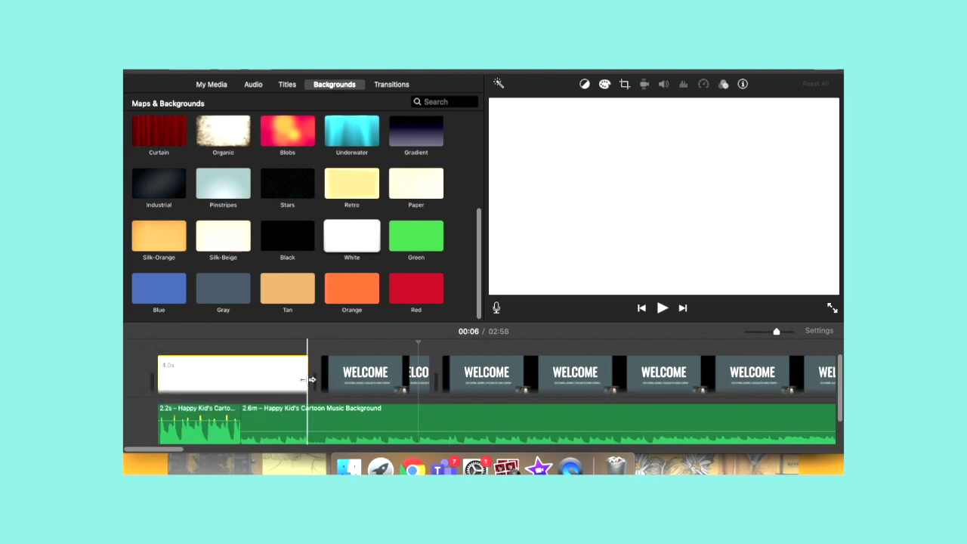
pyautogui.moveTo(309, 377); pyautogui.dragTo(233, 374)
pyautogui.click(152, 352)
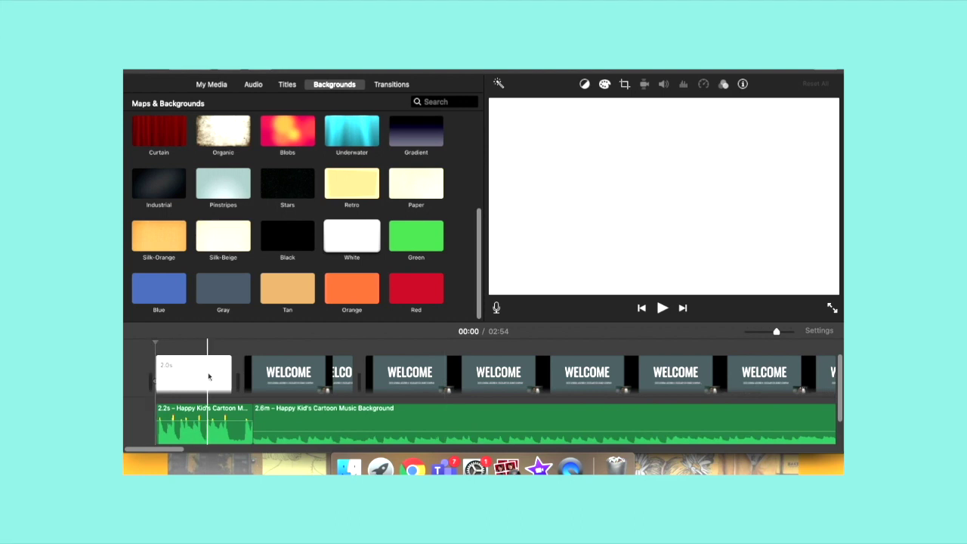
pyautogui.click(209, 376)
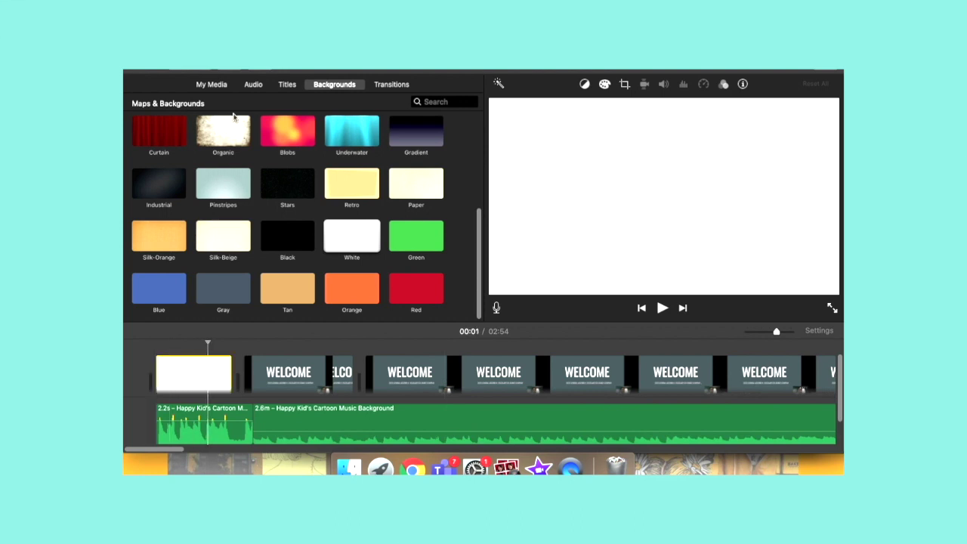
# - Place an Expand title above the opening white background and trim it to 2.0 s to match
pyautogui.click(287, 85)
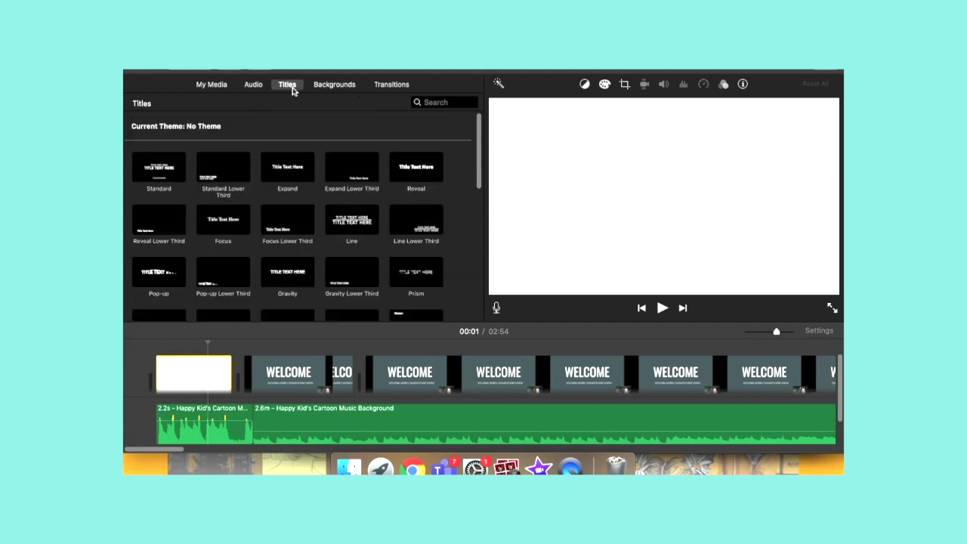
pyautogui.moveTo(478, 147)
pyautogui.mouseDown()
pyautogui.moveTo(478, 166)
pyautogui.moveTo(480, 149)
pyautogui.mouseUp()
pyautogui.click(292, 174)
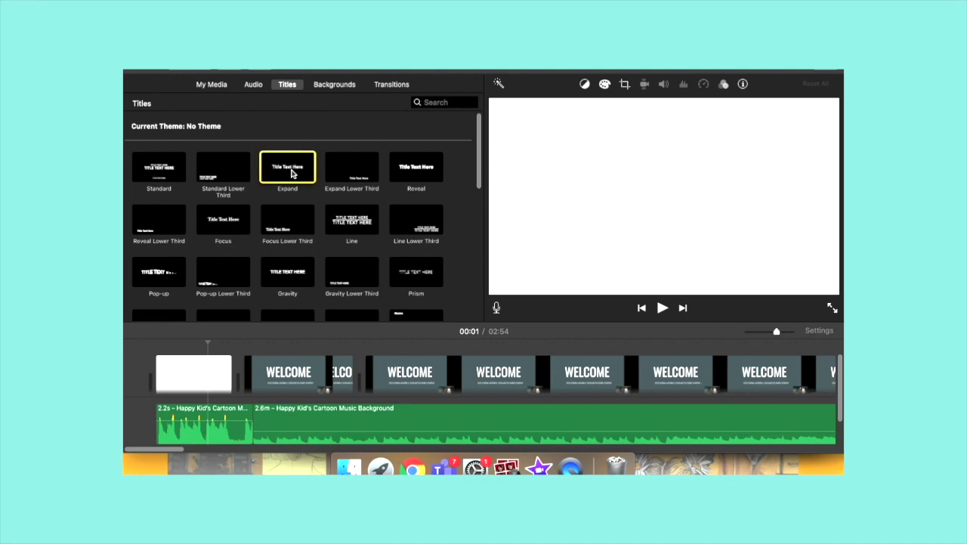
pyautogui.moveTo(291, 174); pyautogui.dragTo(154, 350)
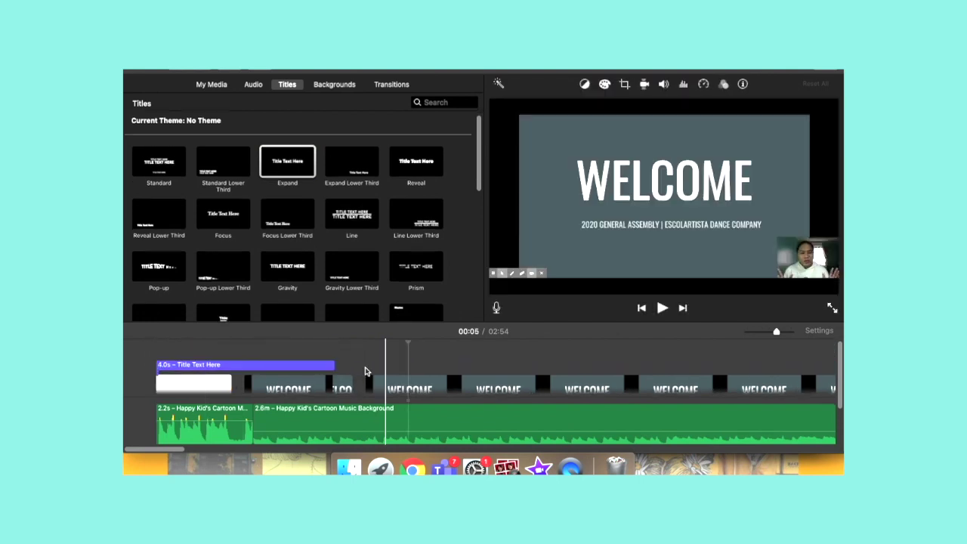
pyautogui.click(213, 367)
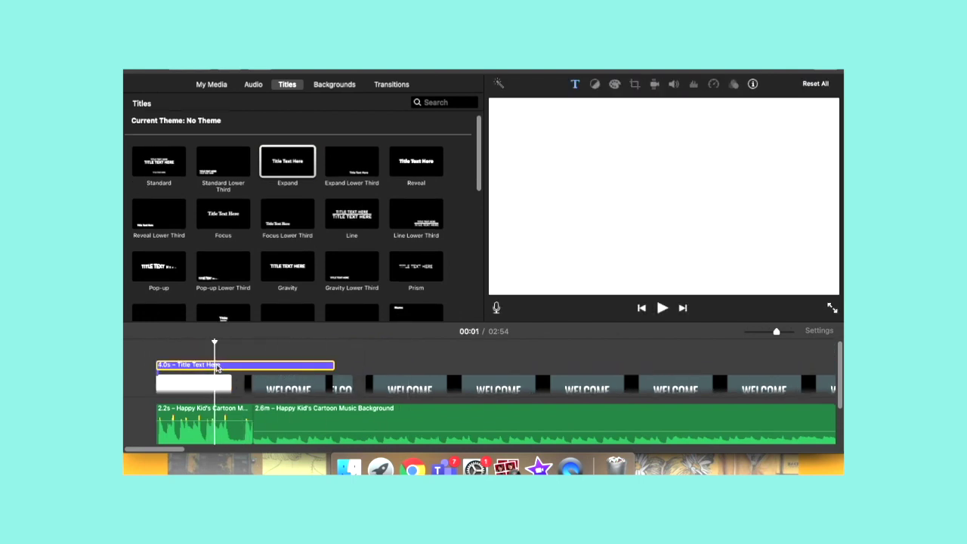
pyautogui.moveTo(332, 366); pyautogui.dragTo(231, 366)
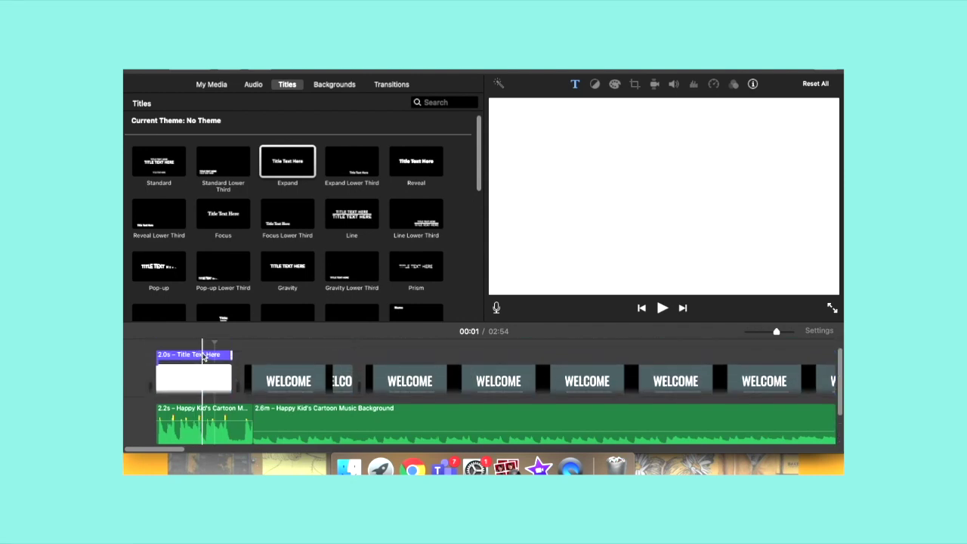
# - Change the opening title's text to "introduction" and colour it black with the Licorice pencil
pyautogui.click(203, 357)
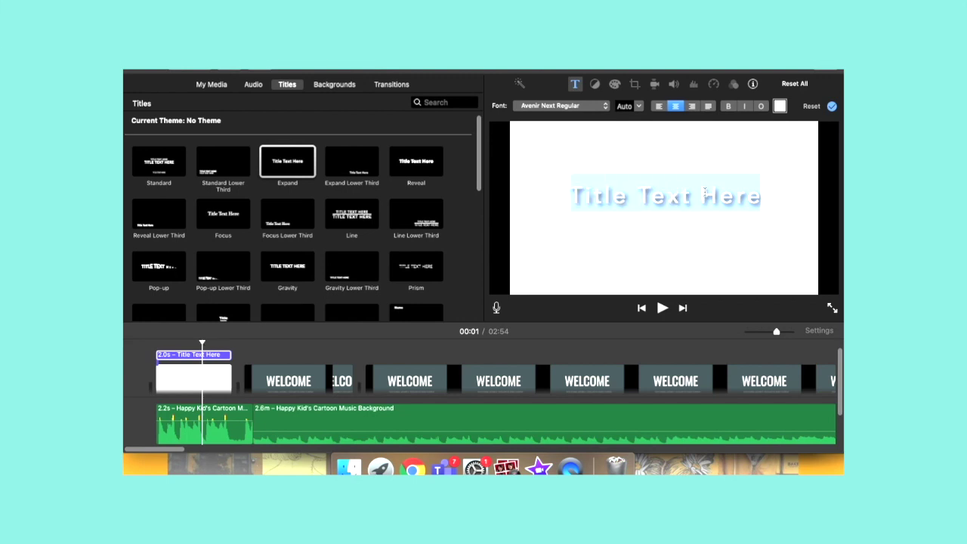
pyautogui.write('introductio')
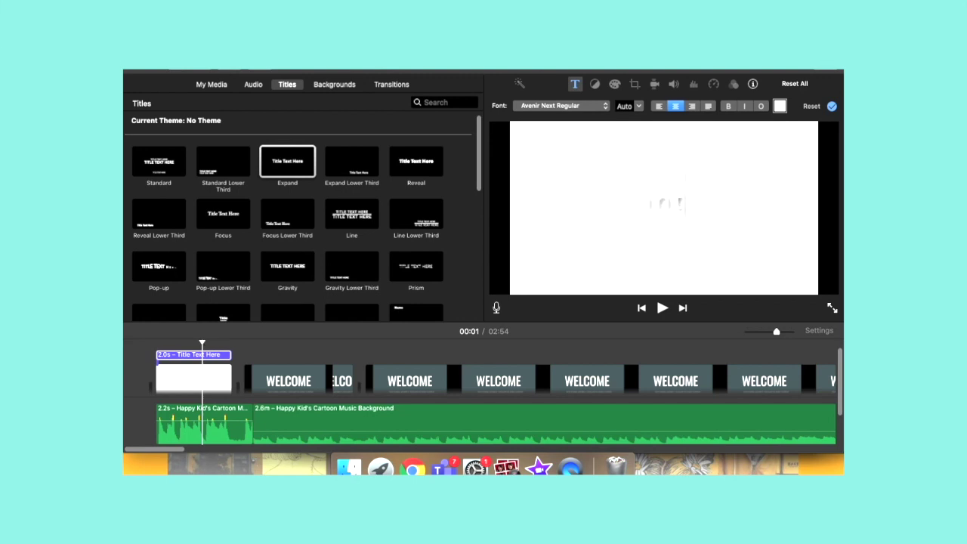
pyautogui.write('n')
pyautogui.press('super+a')
pyautogui.click(779, 106)
pyautogui.click(219, 306)
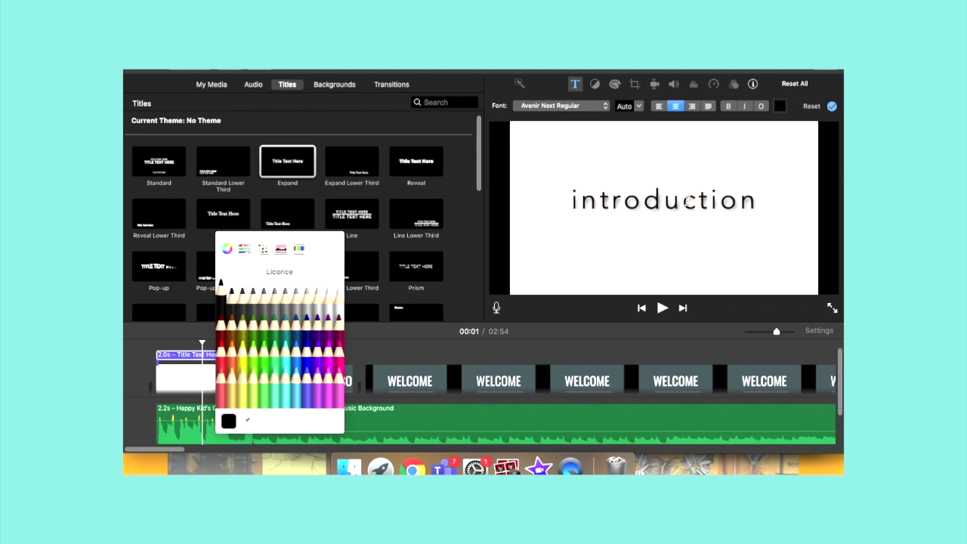
pyautogui.click(684, 201)
pyautogui.press('super+a')
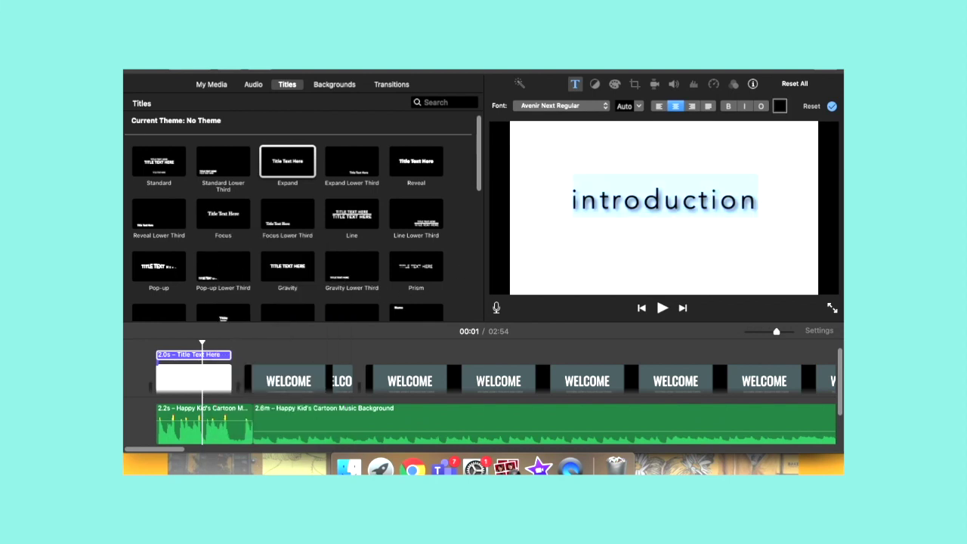
# - Play back the opening of the movie in full screen from the beginning, including the new title
pyautogui.click(145, 359)
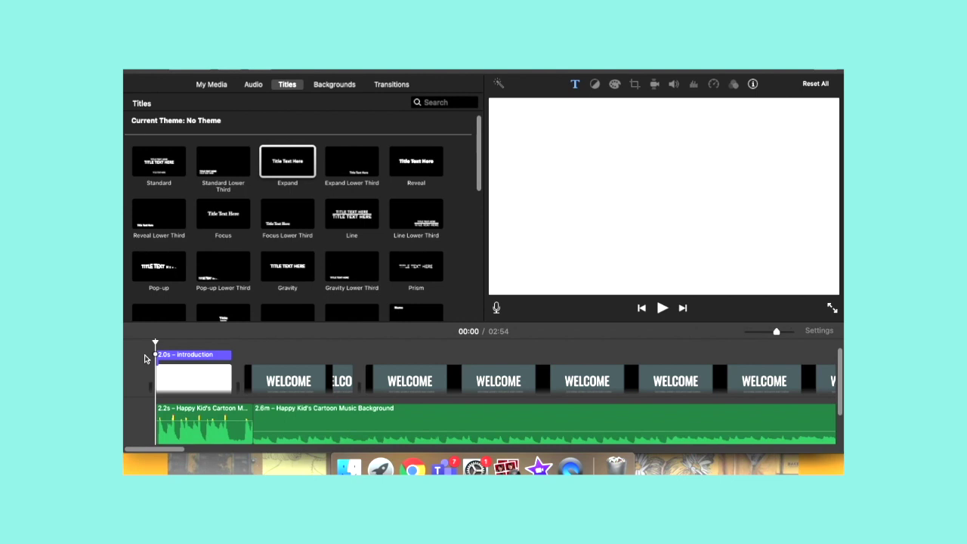
pyautogui.press('super+shift+f')
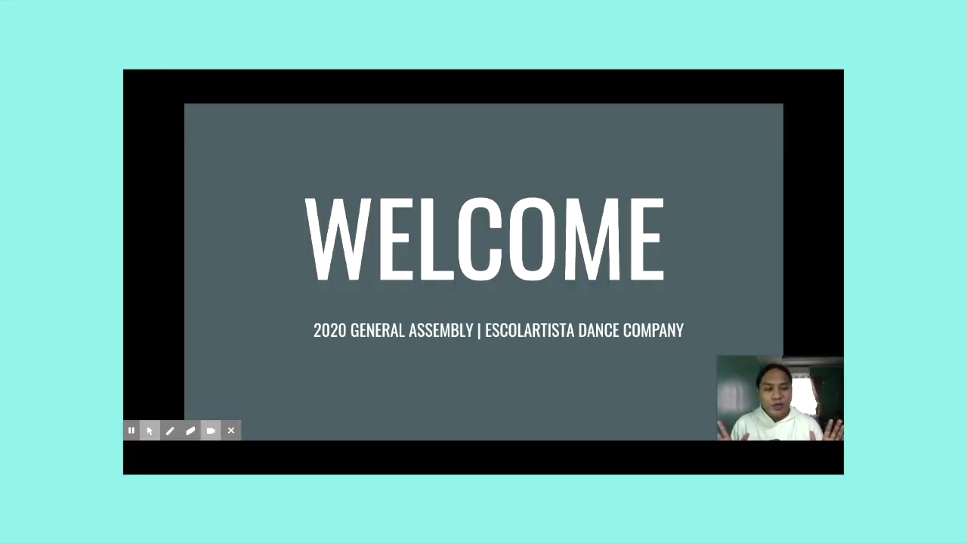
pyautogui.press('Escape')
pyautogui.press('space')
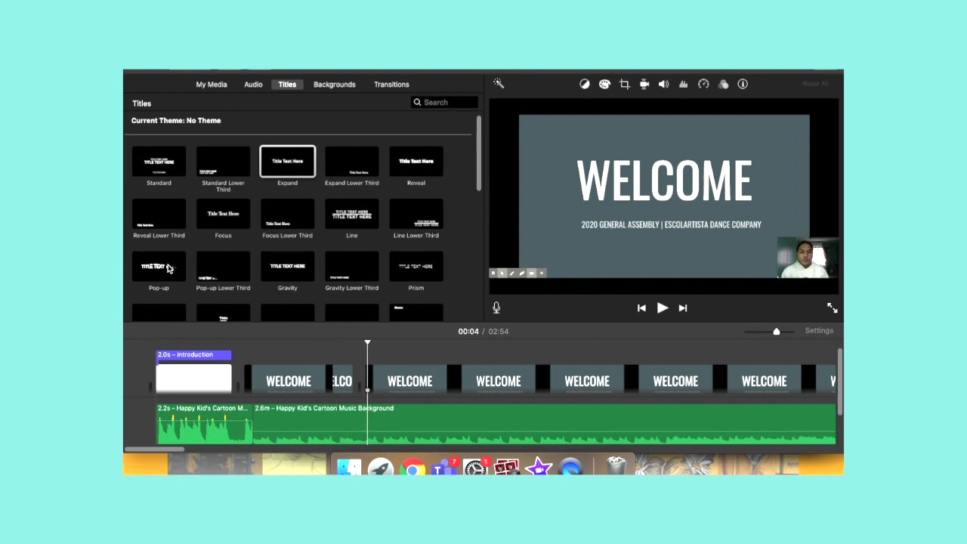
# - Split the video clip at 00:14 and insert a White background between the two parts
pyautogui.hscroll(5, 540, 380)
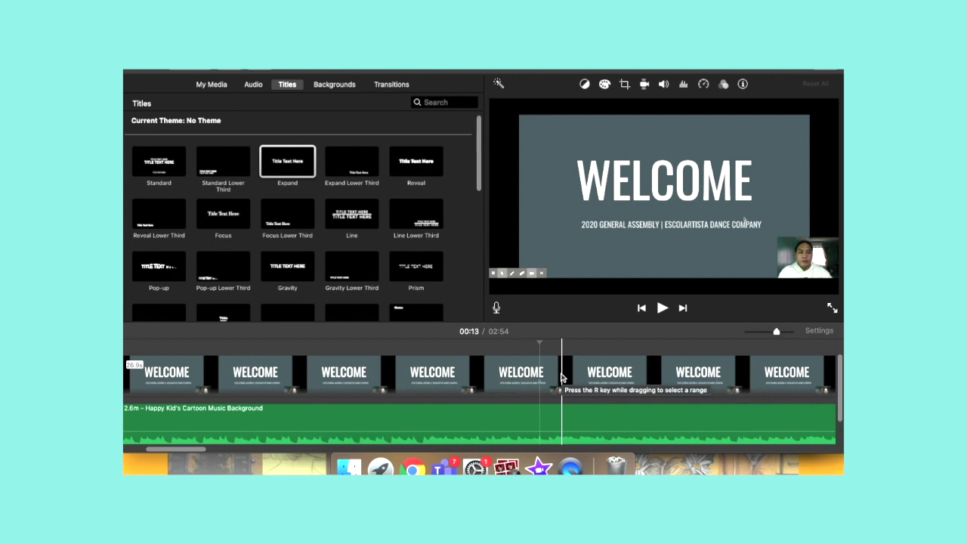
pyautogui.click(561, 378)
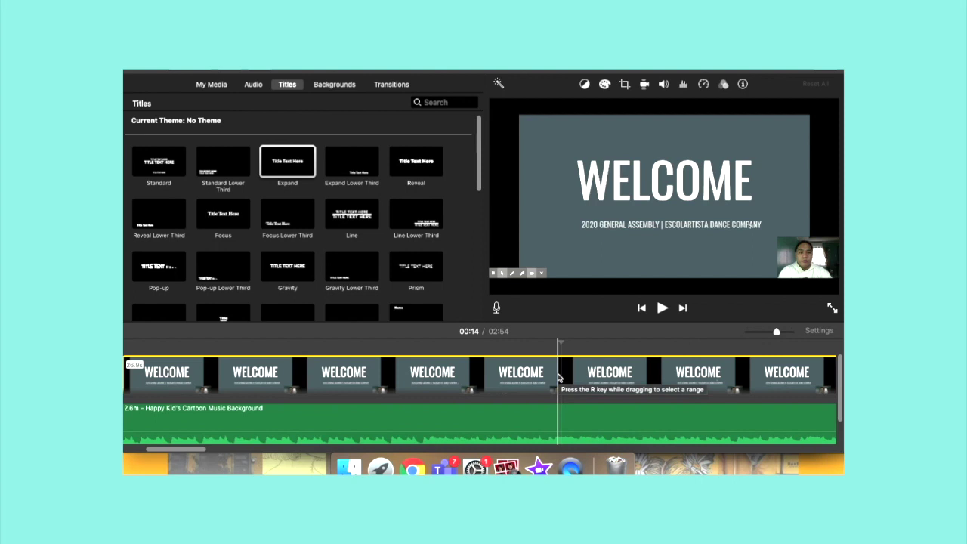
pyautogui.press('super+b')
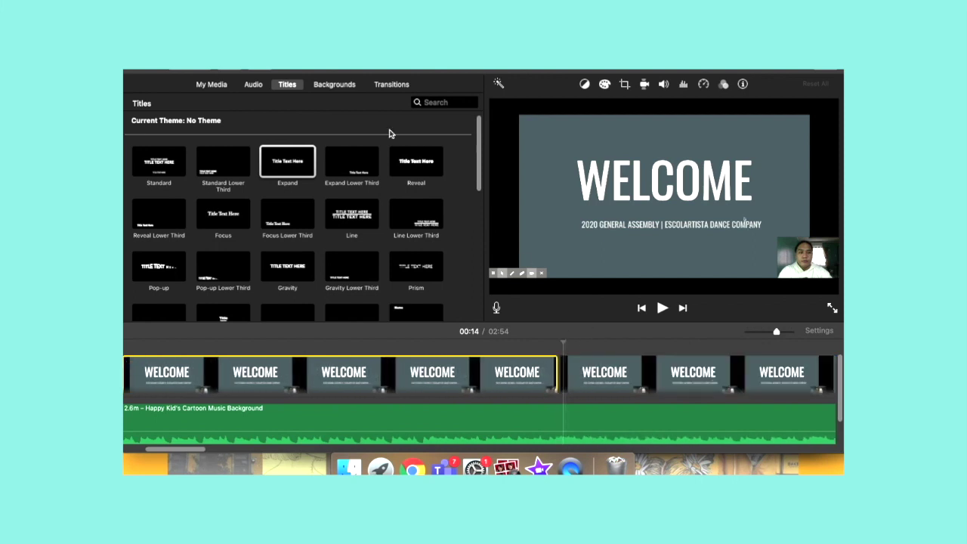
pyautogui.click(335, 85)
pyautogui.moveTo(358, 235); pyautogui.dragTo(556, 381)
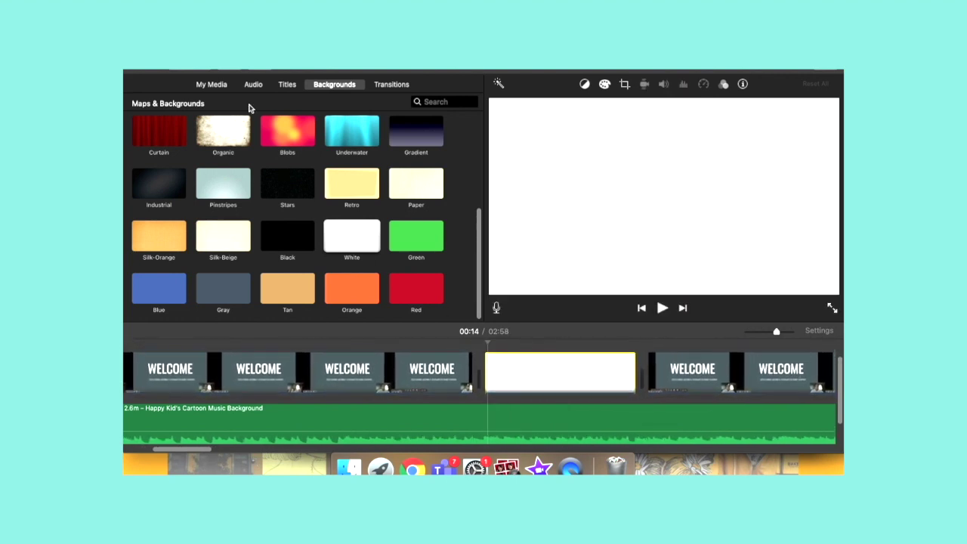
# - Place an Expand title above the white background inserted at 00:14
pyautogui.click(296, 87)
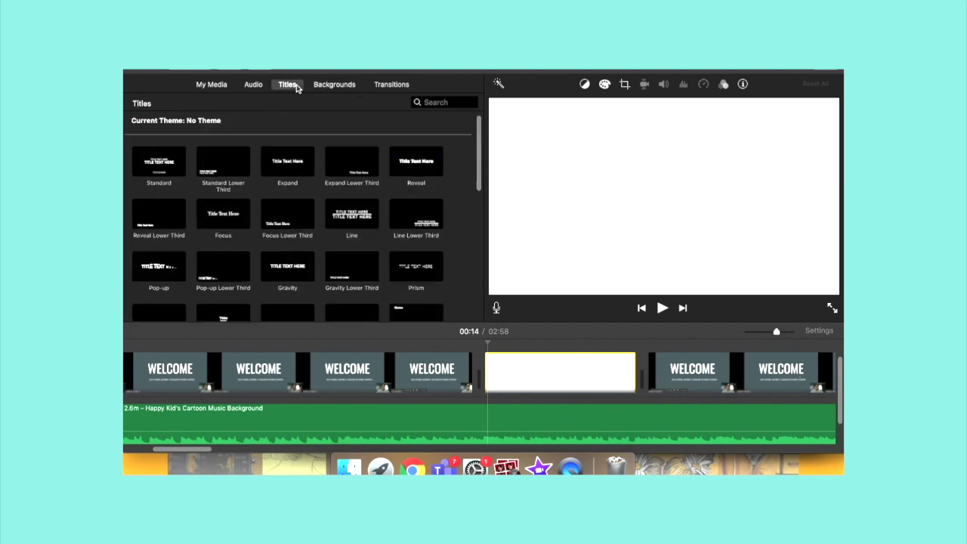
pyautogui.click(291, 171)
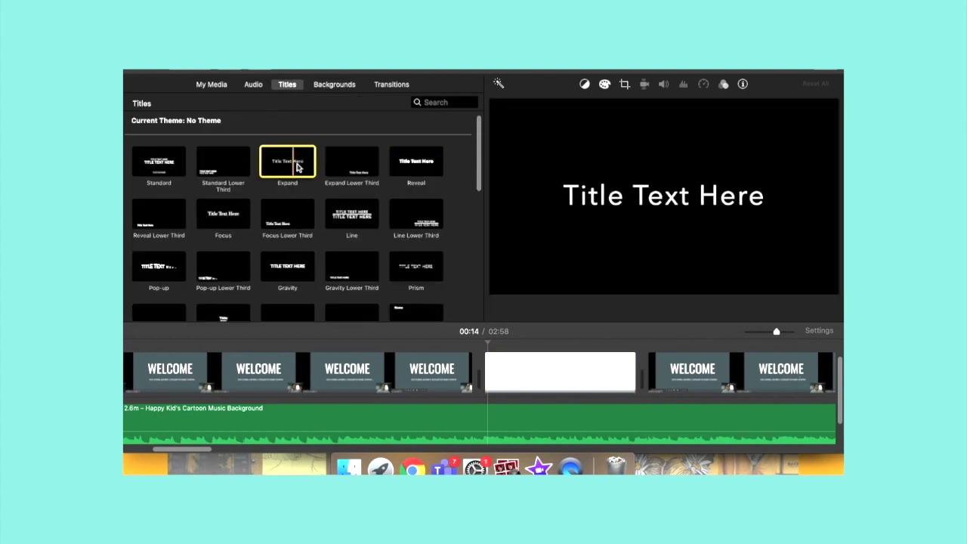
pyautogui.moveTo(279, 165); pyautogui.dragTo(479, 349)
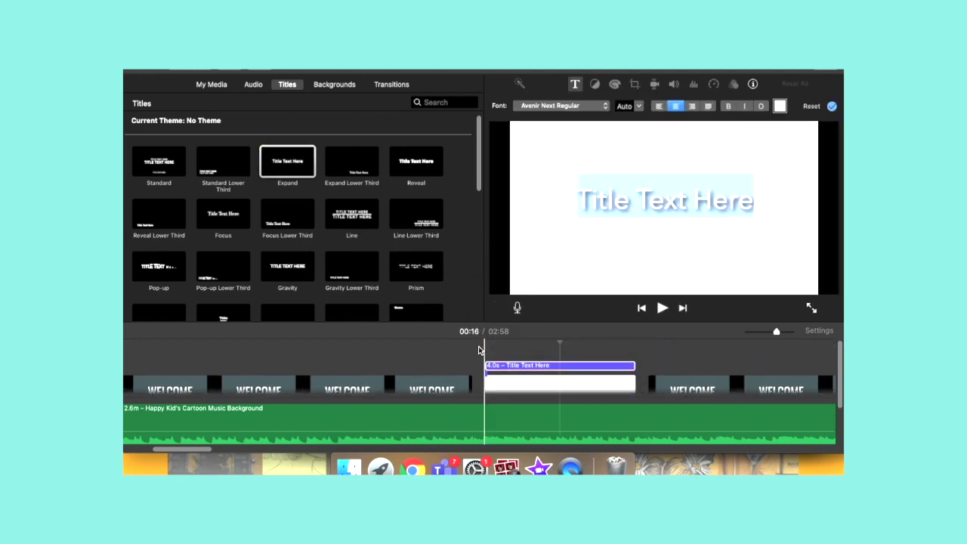
# - Change the second title's text to "labels" and colour it black
pyautogui.click(546, 368)
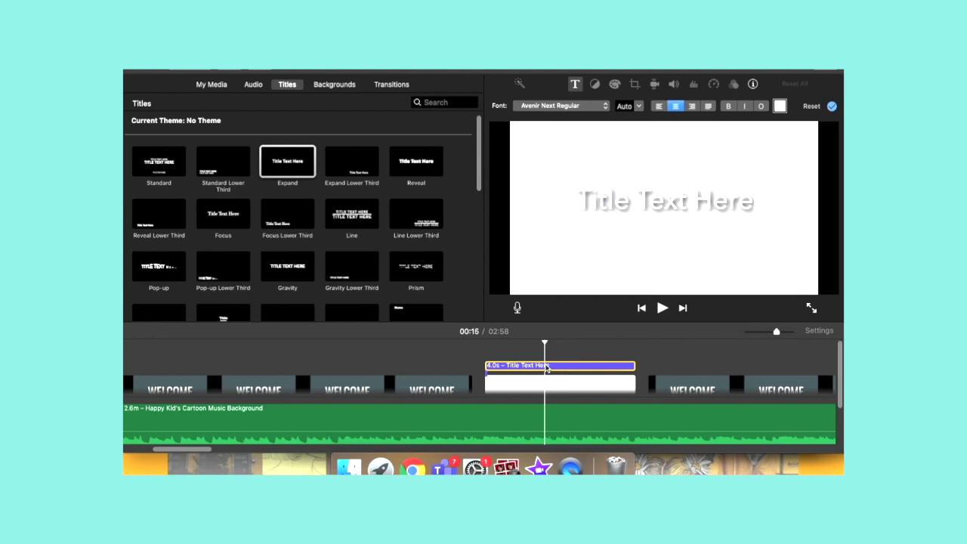
pyautogui.tripleClick(647, 197)
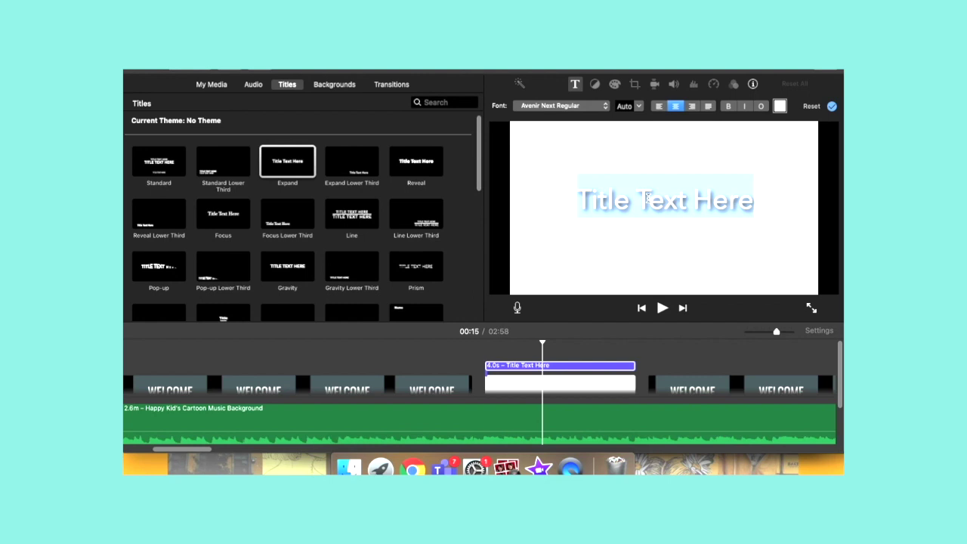
pyautogui.write('labels')
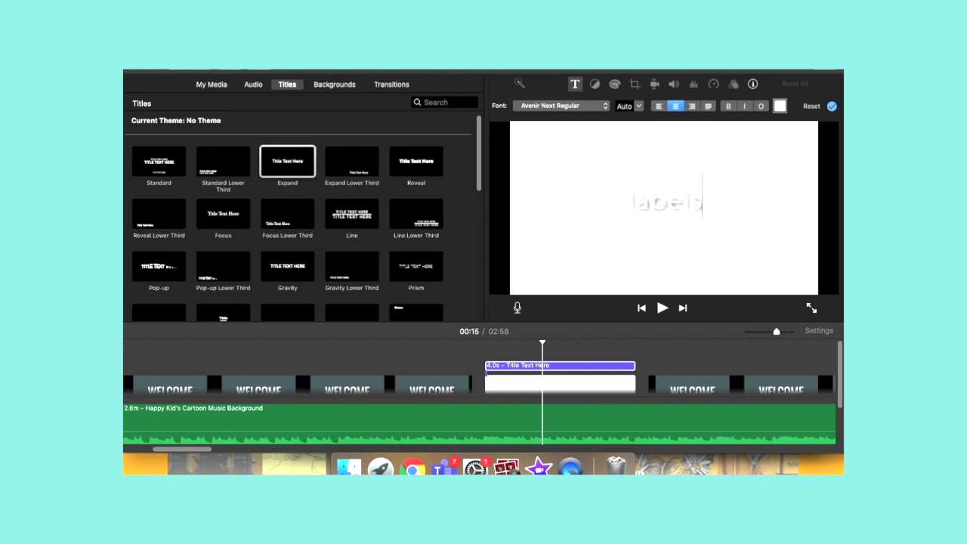
pyautogui.click(779, 106)
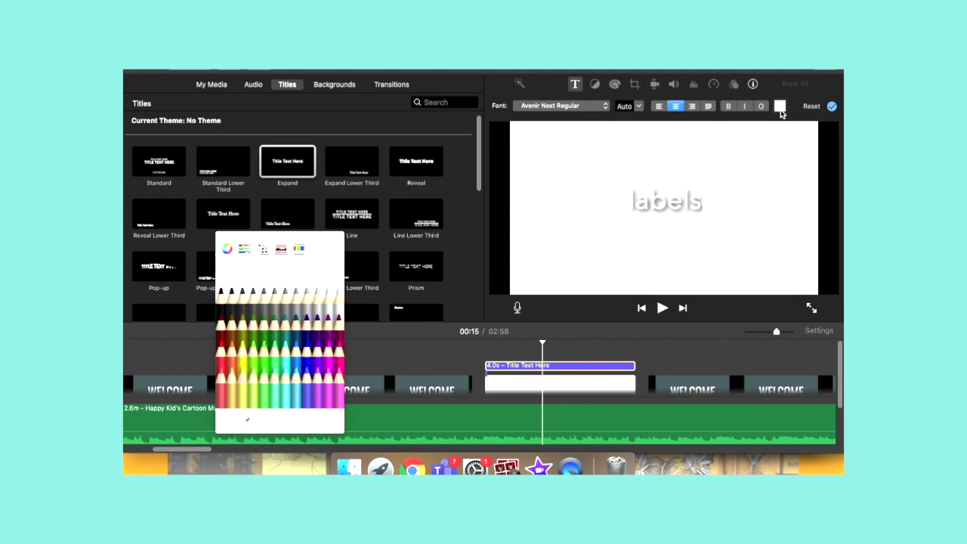
pyautogui.click(257, 291)
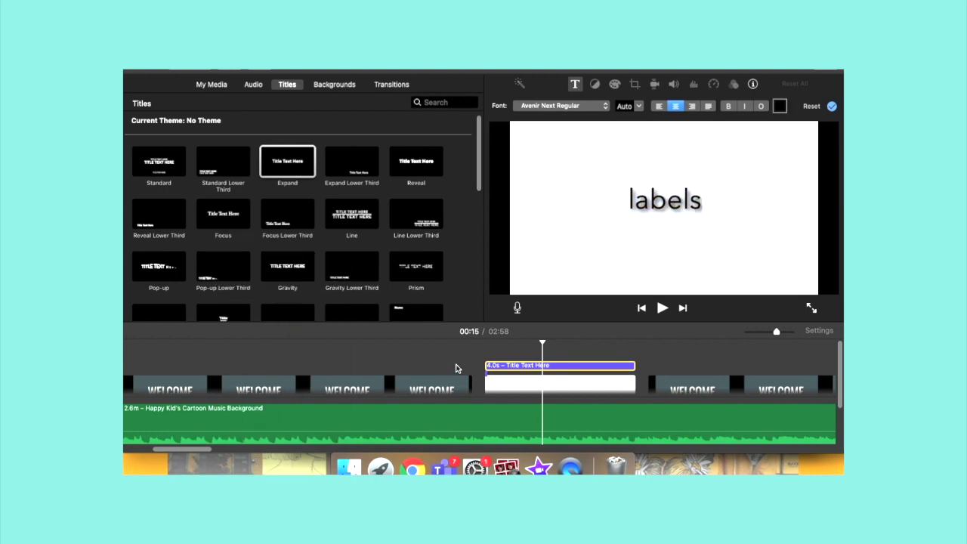
pyautogui.click(457, 366)
pyautogui.click(604, 348)
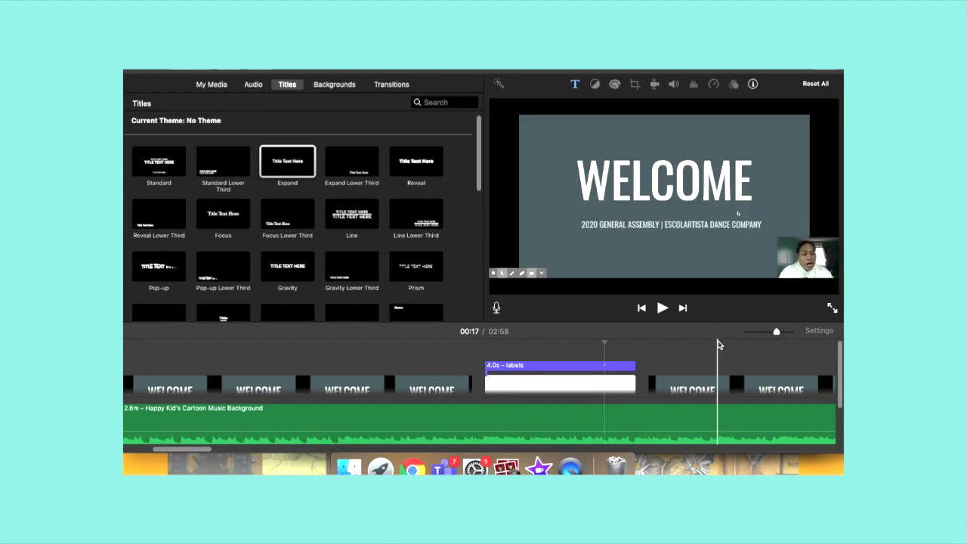
# - Look over the rest of the timeline and go to the end of the movie
pyautogui.hscroll(15, 718, 346)
pyautogui.hscroll(-10, 718, 346)
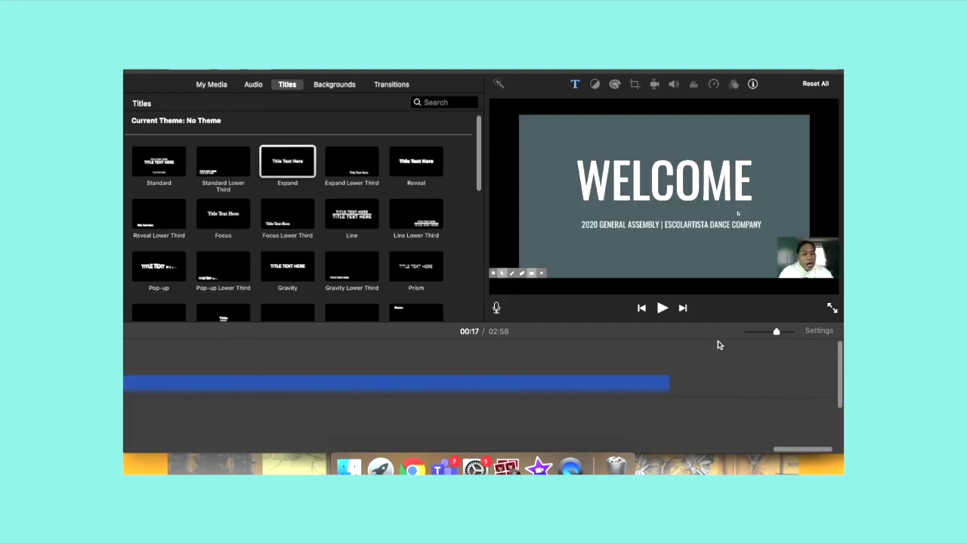
pyautogui.click(542, 367)
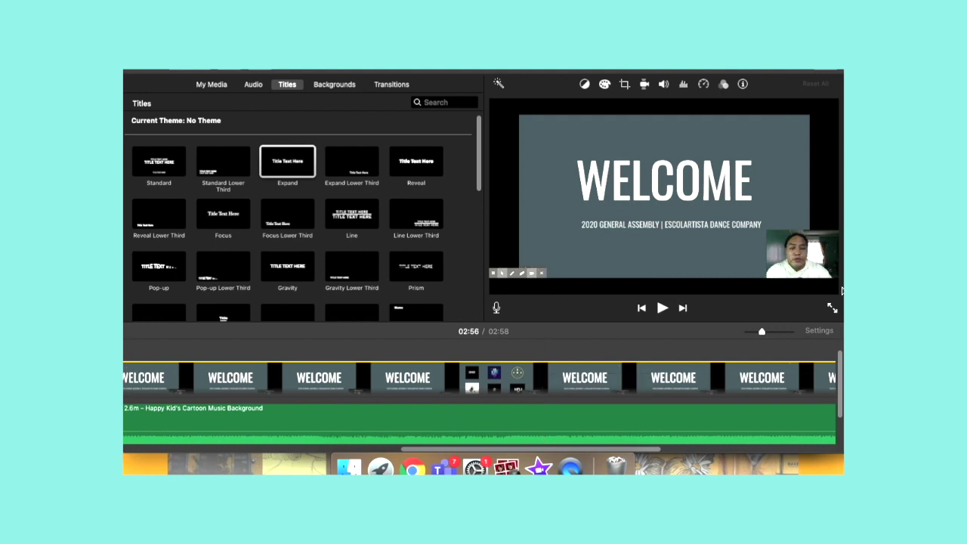
pyautogui.press('End')
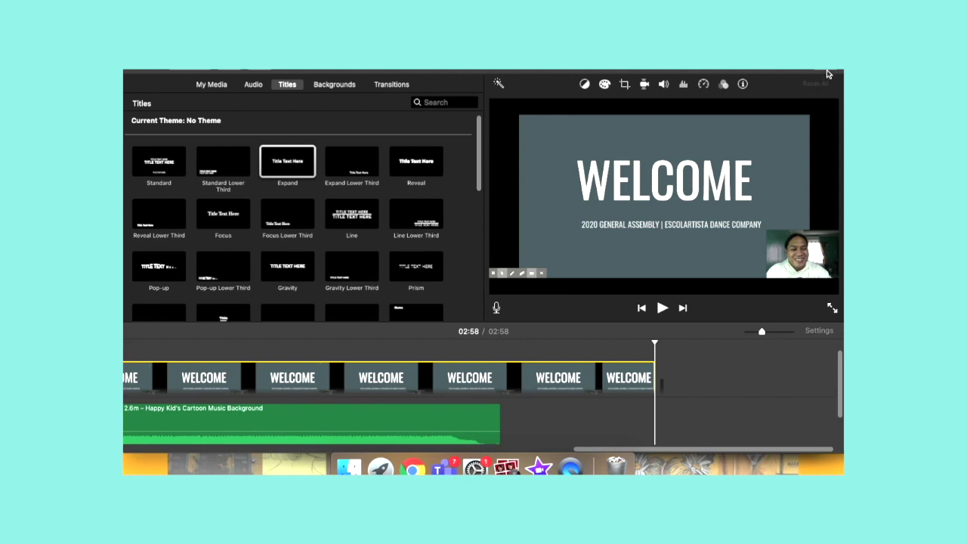
# - Export the movie as a video file named "Lecture #1" and save it to the Desktop
pyautogui.press('super+e')
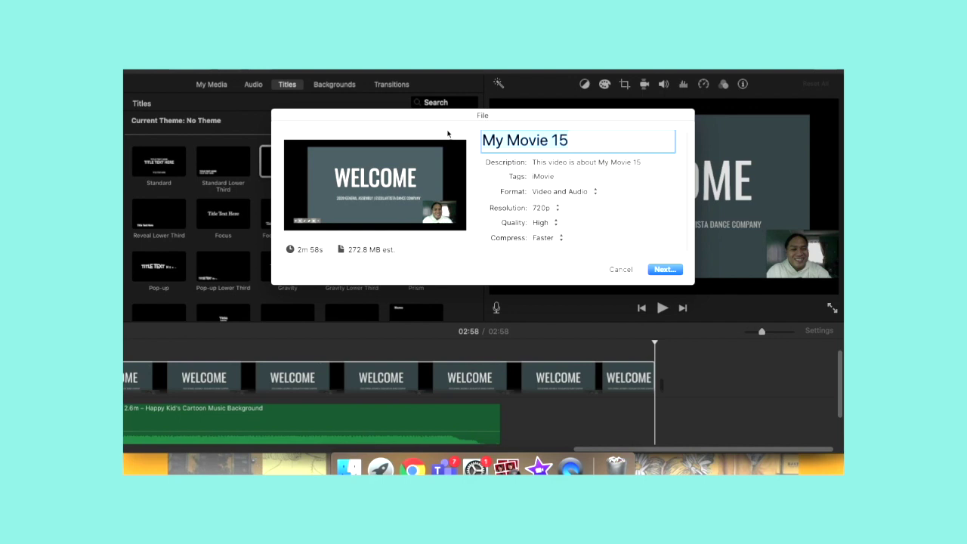
pyautogui.write('Lecture #1')
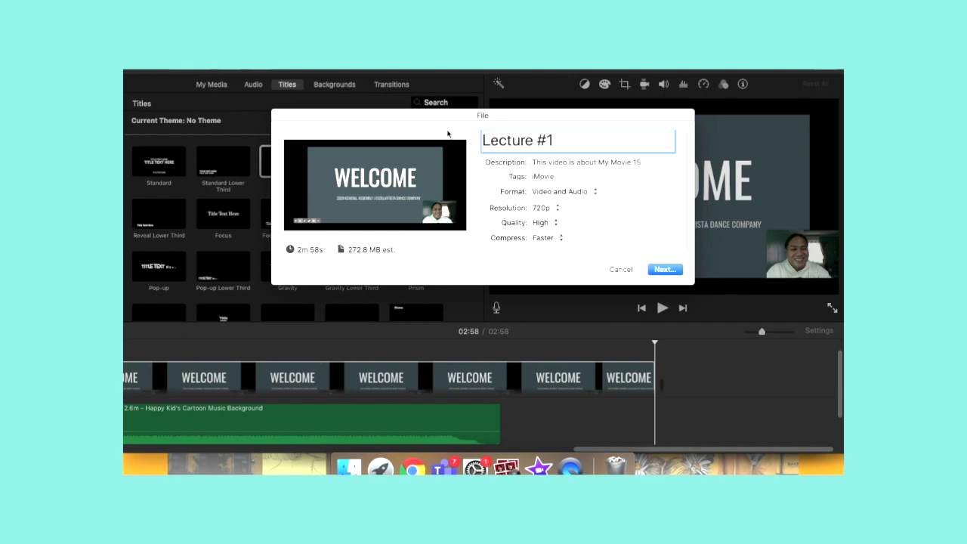
pyautogui.press('Return')
pyautogui.click(549, 159)
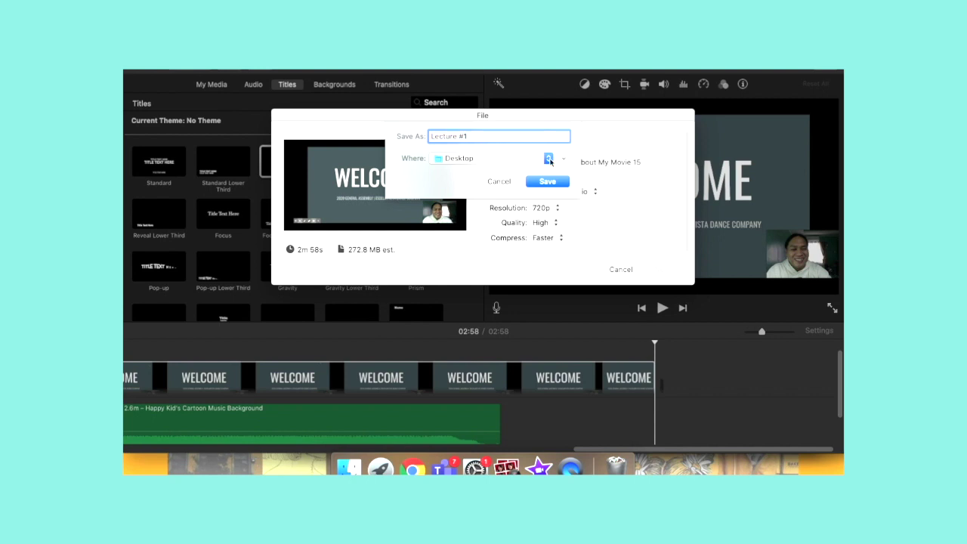
pyautogui.click(548, 159)
pyautogui.click(549, 159)
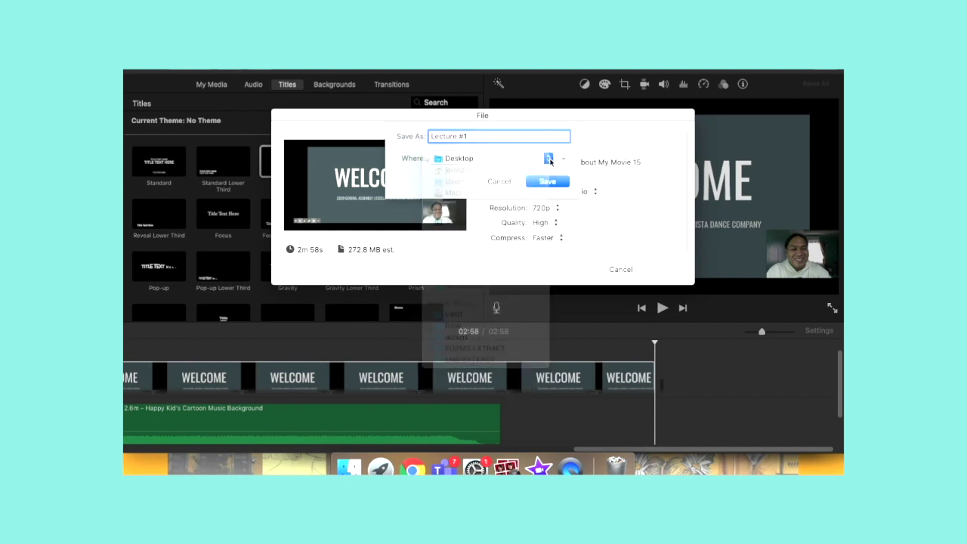
pyautogui.press('Return')
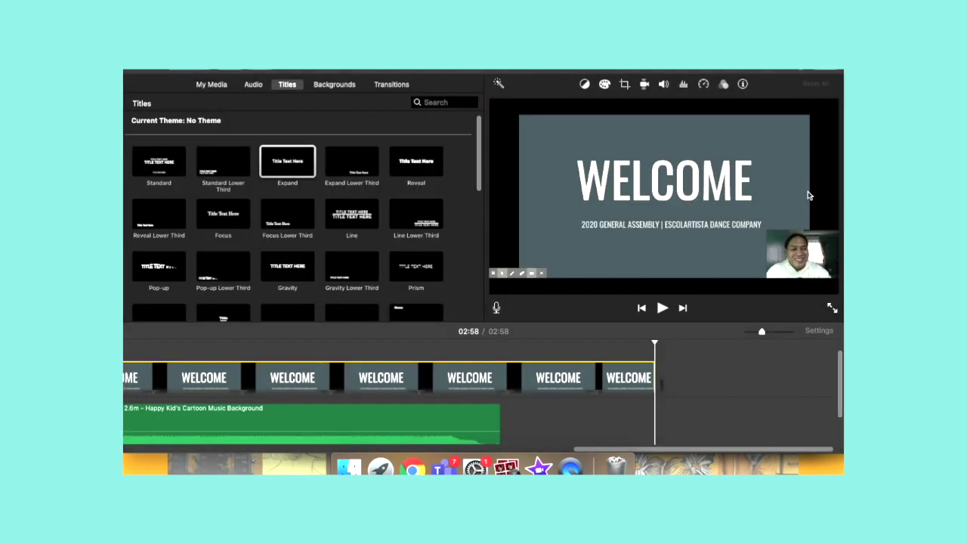